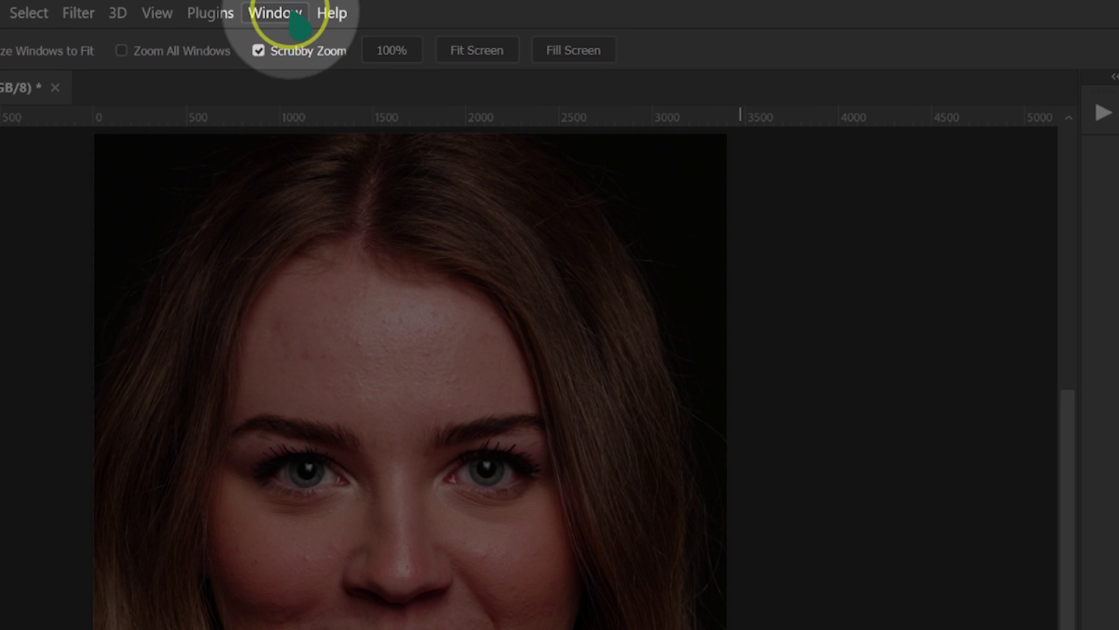
Run the EK One Click - Retouch action on the portrait.
left_click(163, 12)
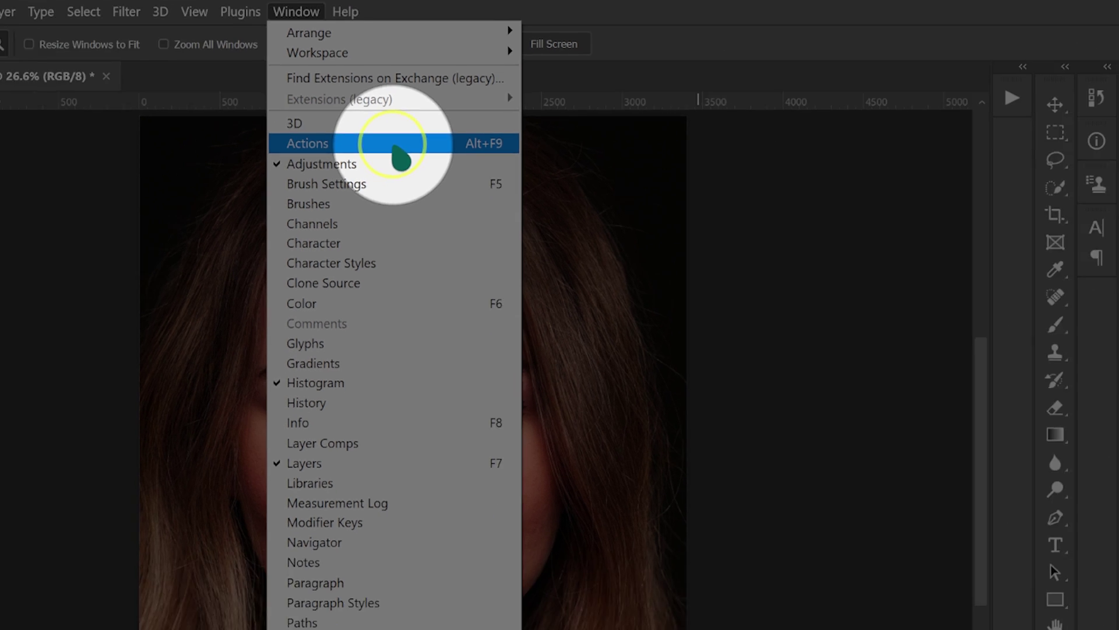
left_click(384, 168)
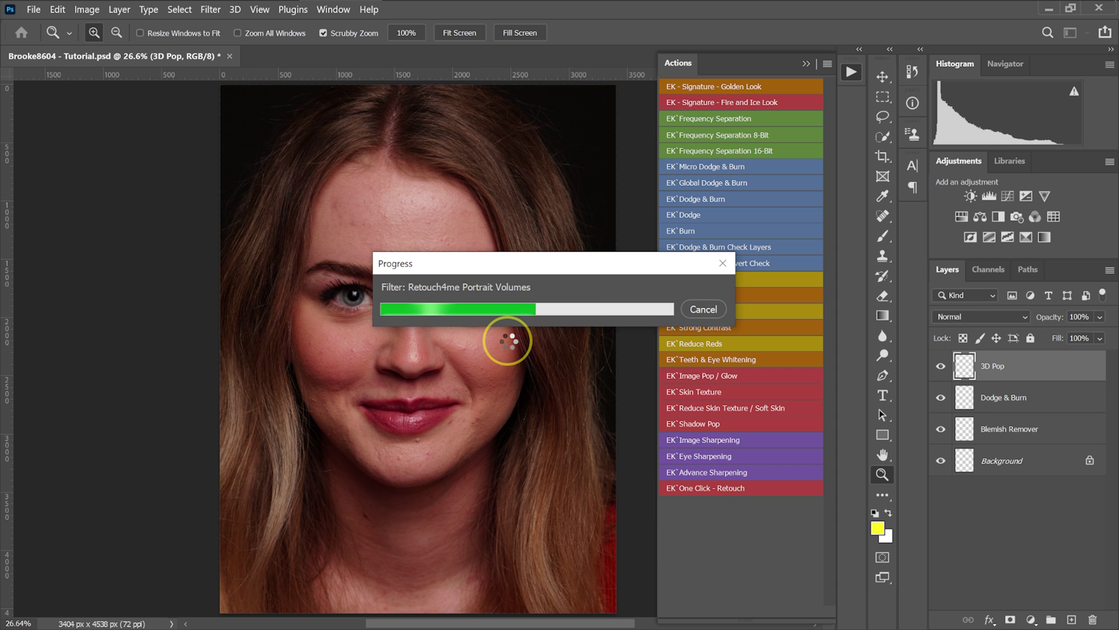
left_click(805, 64)
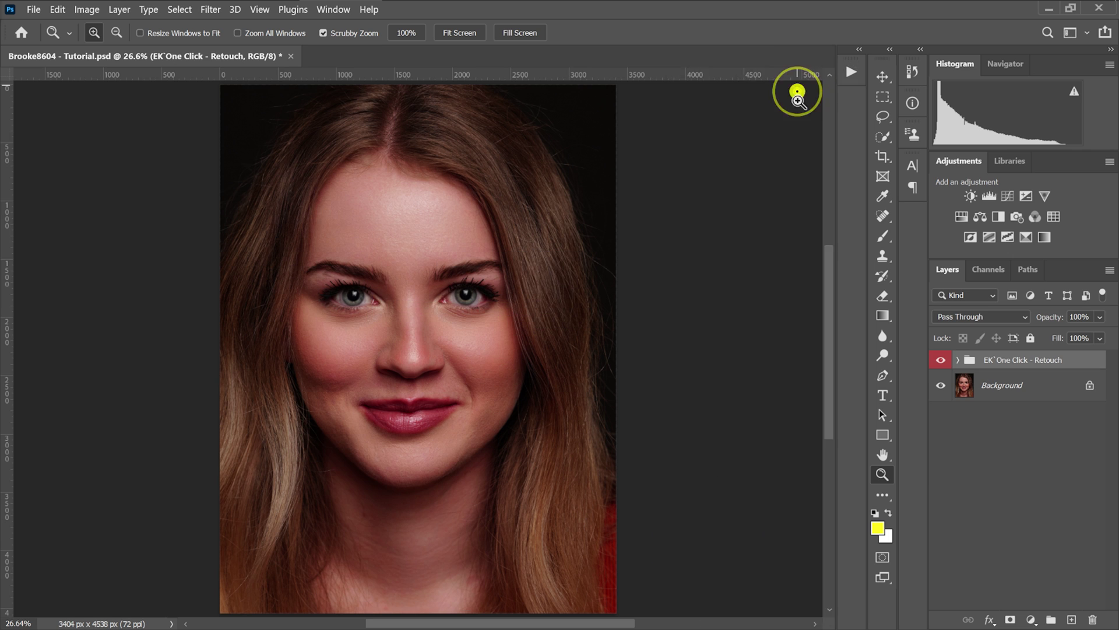
Compare the portrait before and after the one-click retouch by toggling the EK One Click - Retouch group's visibility.
left_click(664, 365)
scroll(653, 438, "up", 2)
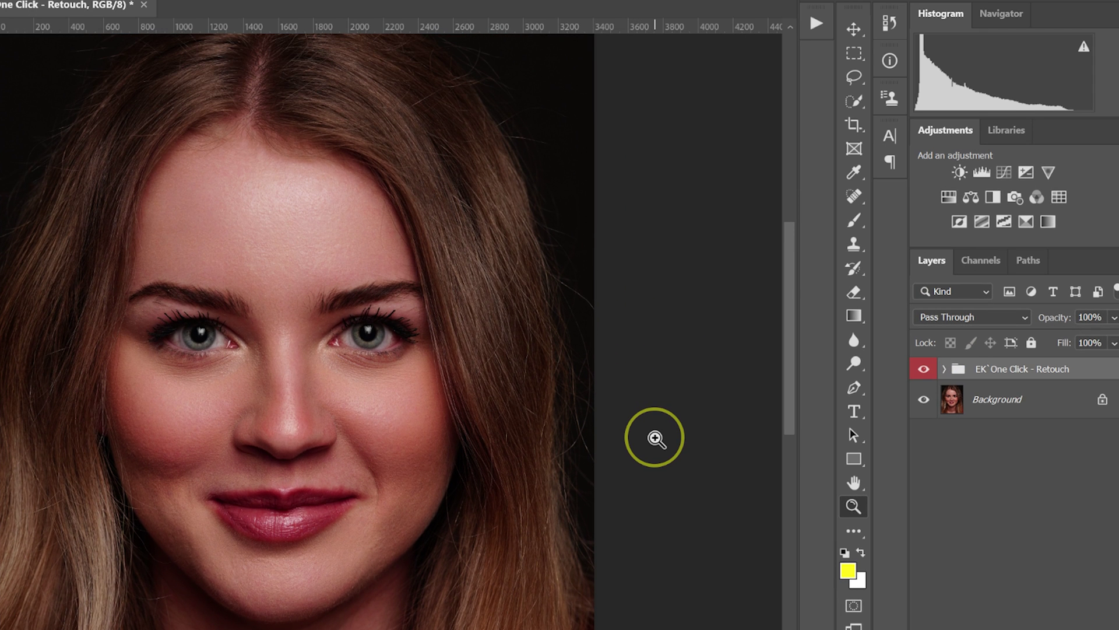
left_click(924, 369)
left_click(924, 369)
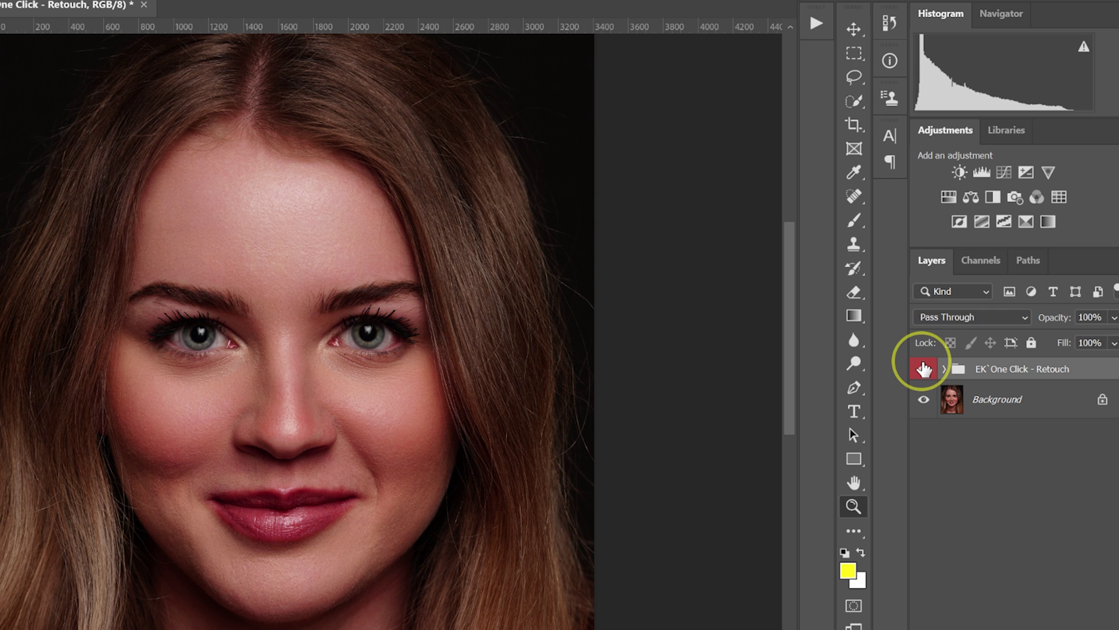
left_click(923, 368)
left_click(923, 368)
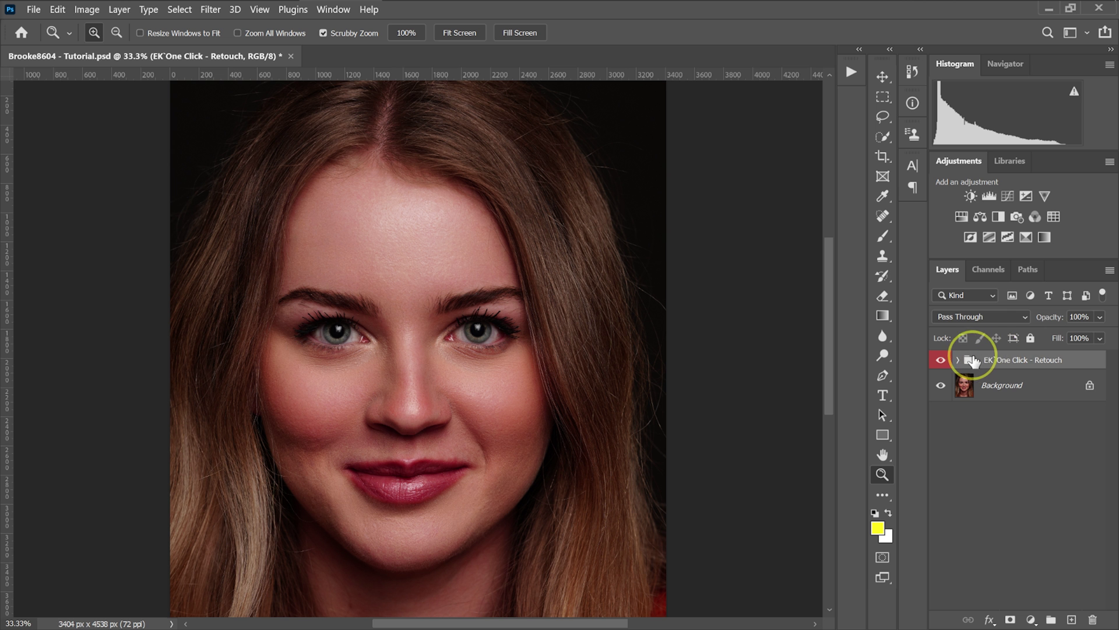
Delete the EK One Click - Retouch group and fit the whole image in the window.
left_click_drag(1015, 371, 1092, 619)
key("ctrl+0")
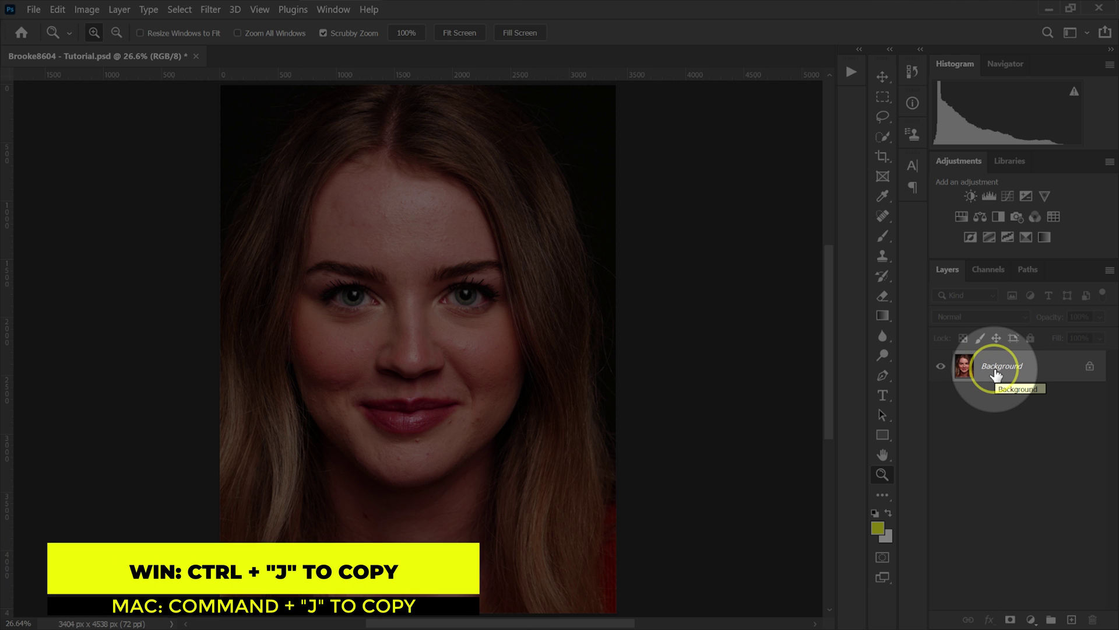
Duplicate the Background layer and open the Retouch4me Heal filter on the copy.
left_click_drag(997, 374, 1057, 622)
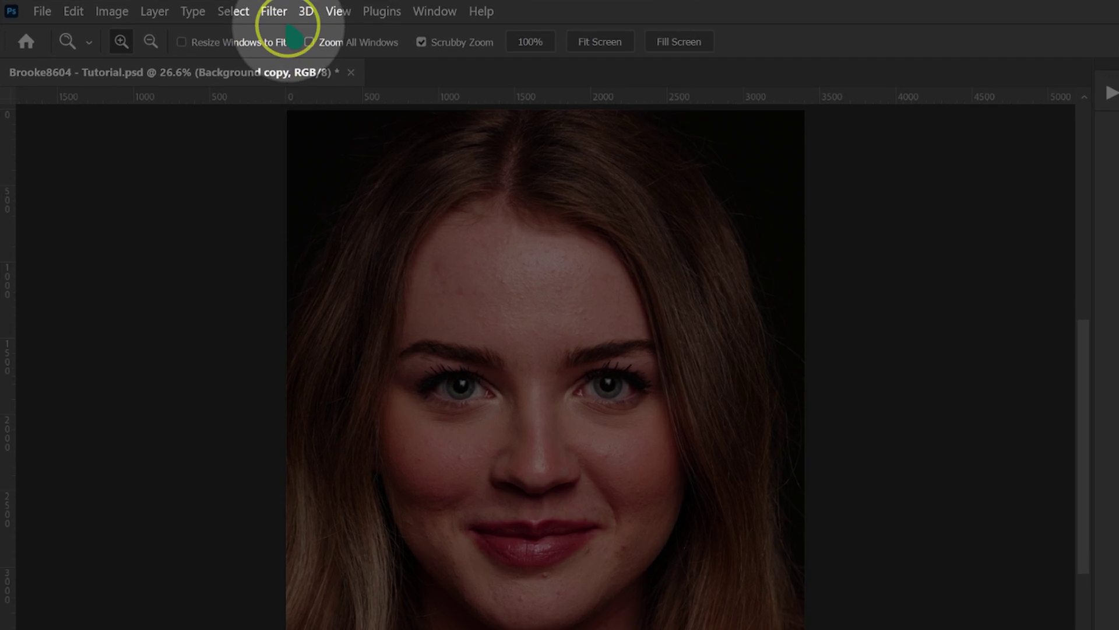
left_click(210, 9)
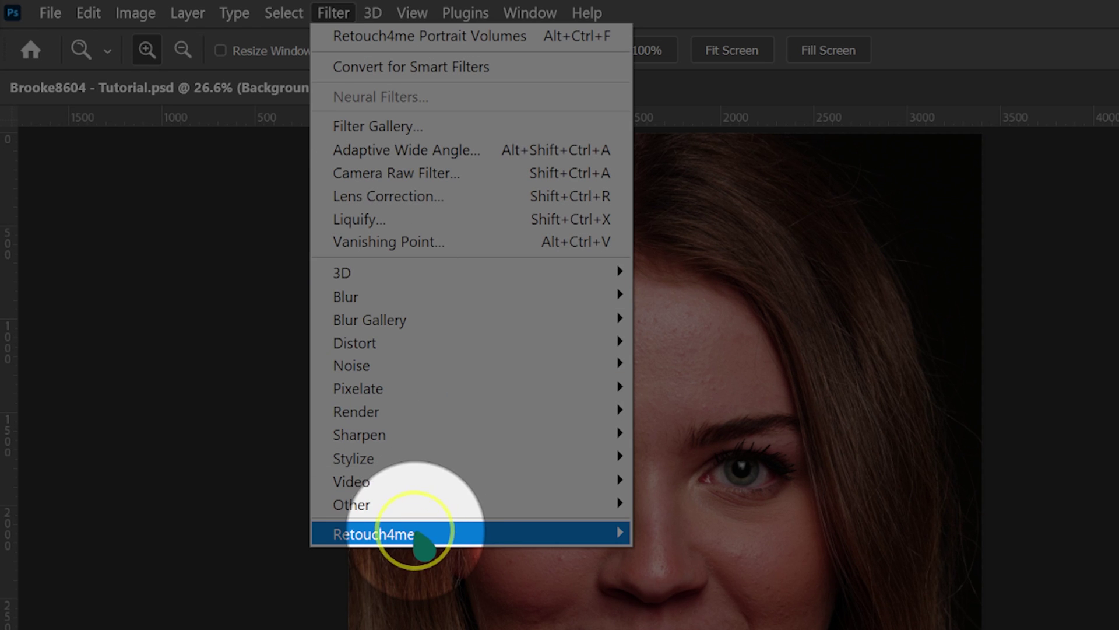
mouse_move(384, 534)
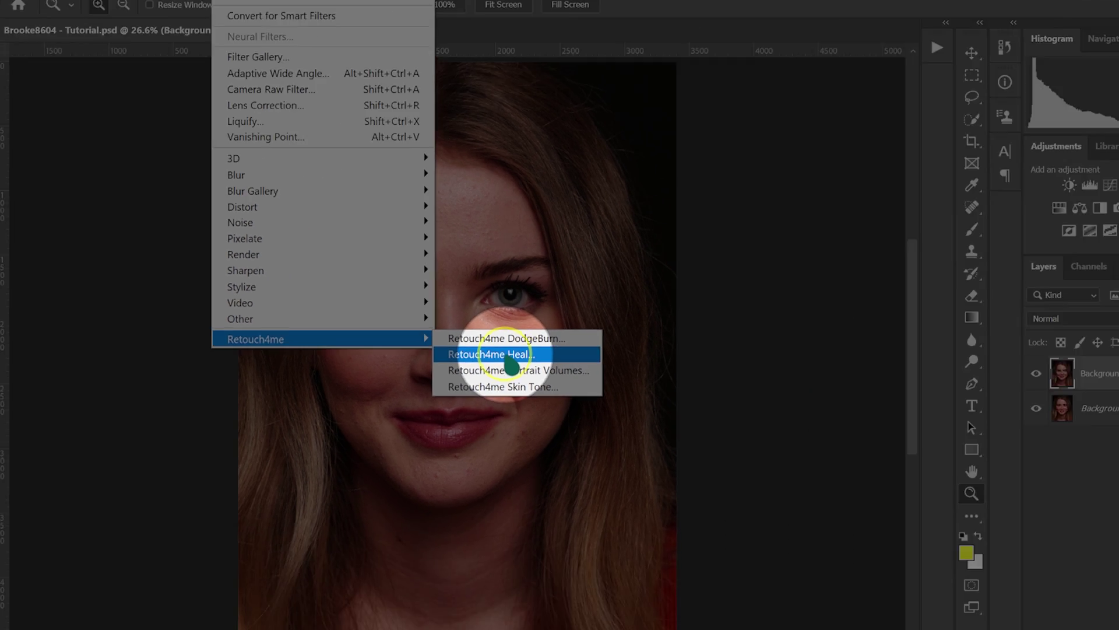
left_click(749, 385)
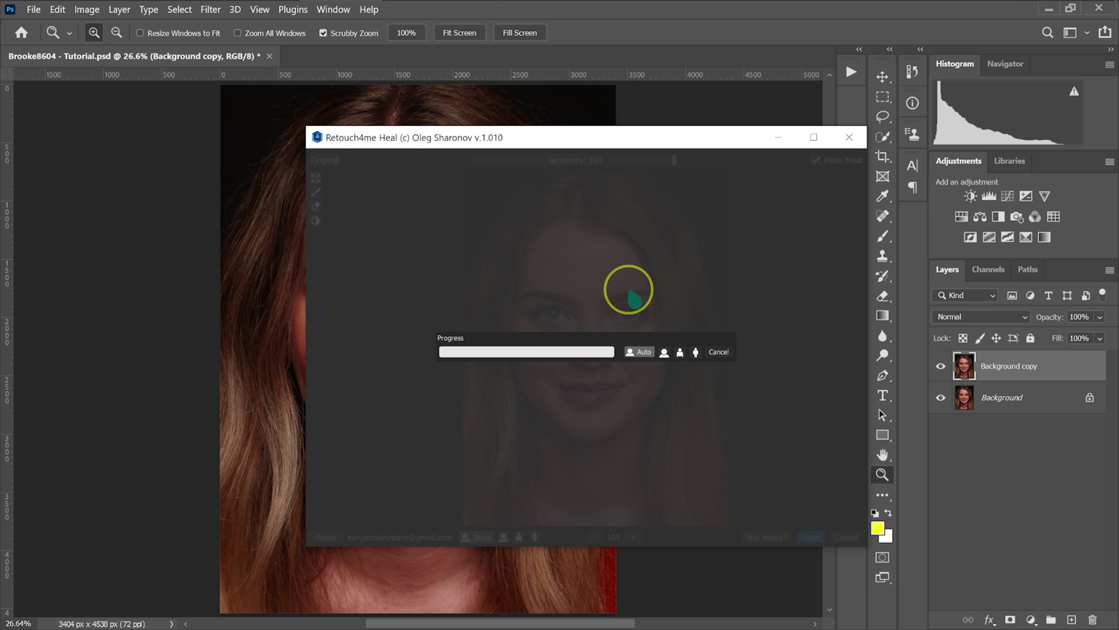
mouse_move(468, 143)
left_mouse_down()
mouse_move(490, 141)
mouse_move(407, 109)
left_mouse_up()
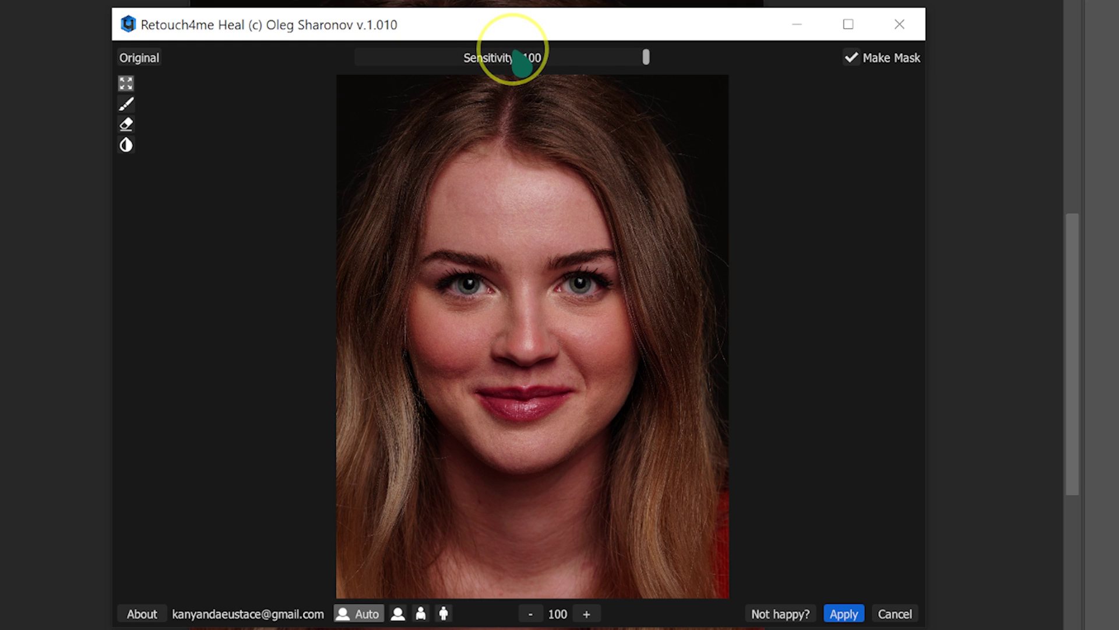
Try a Heal sensitivity of 0 and return it to 100.
left_click_drag(646, 58, 317, 78)
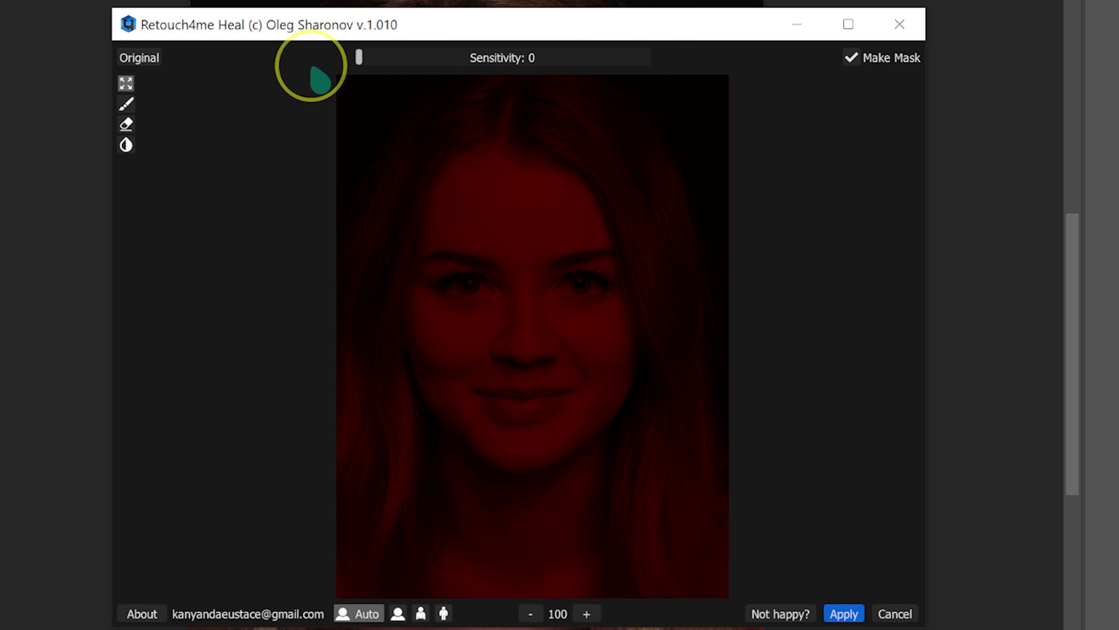
mouse_move(317, 78)
left_mouse_down()
mouse_move(528, 68)
mouse_move(605, 82)
mouse_move(656, 76)
mouse_move(667, 63)
mouse_move(667, 87)
left_mouse_up()
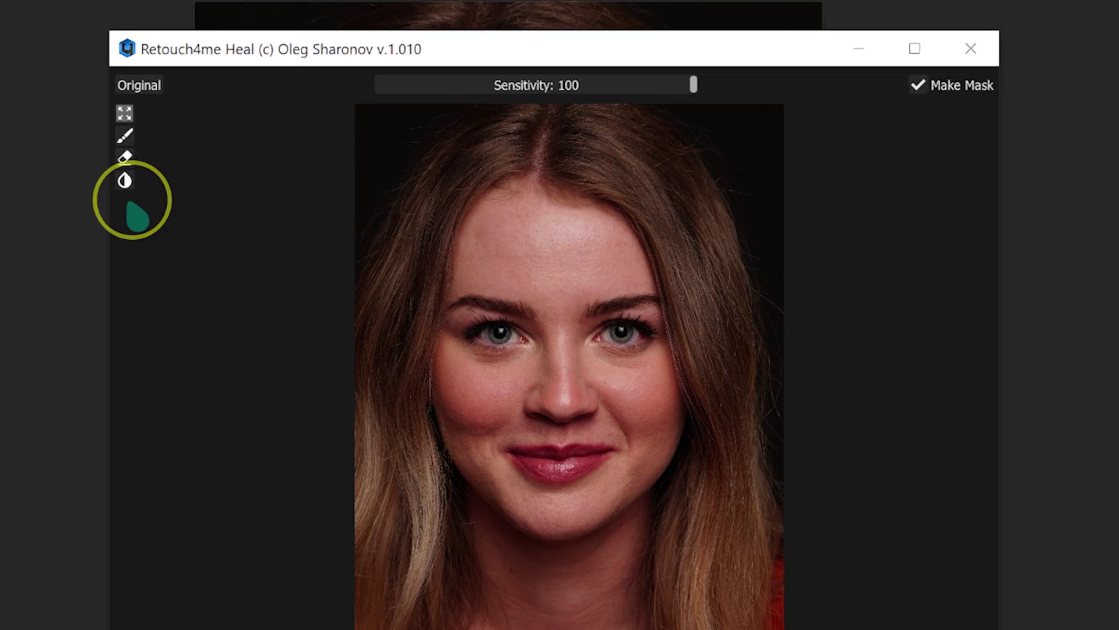
Set the brush size for editing the blemish mask to 55.
scroll(175, 207, "up", 2)
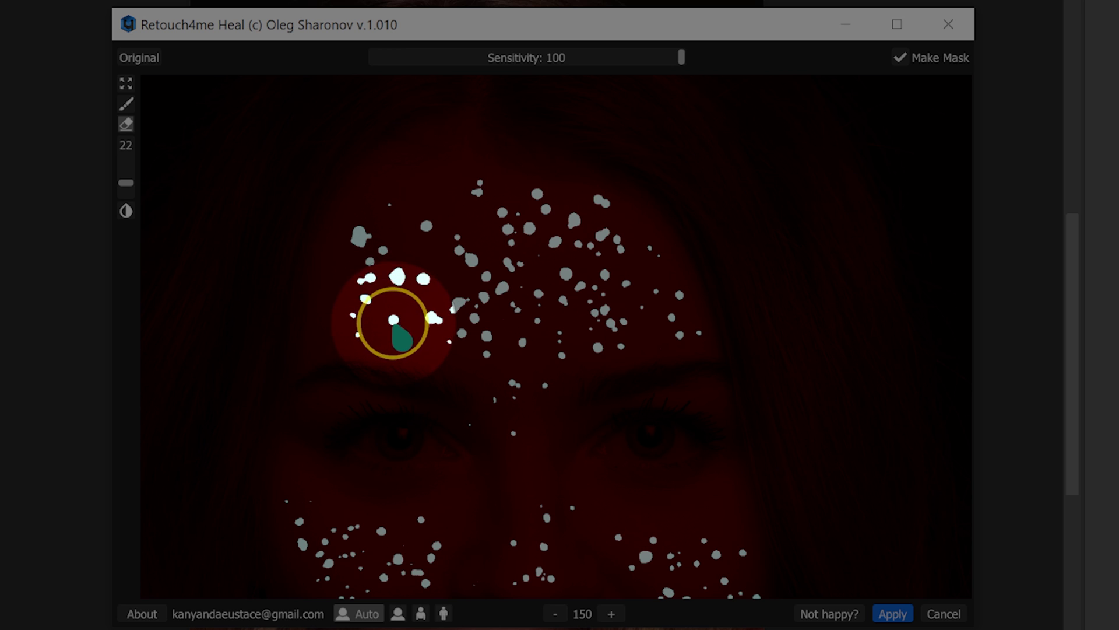
left_click(459, 328)
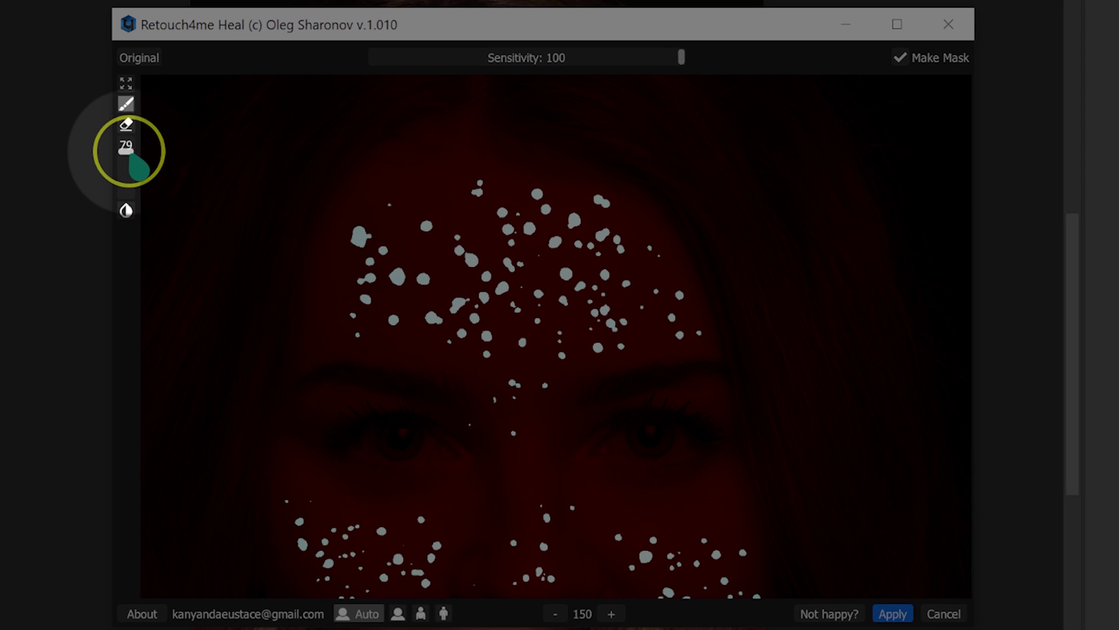
left_click_drag(179, 202, 180, 230)
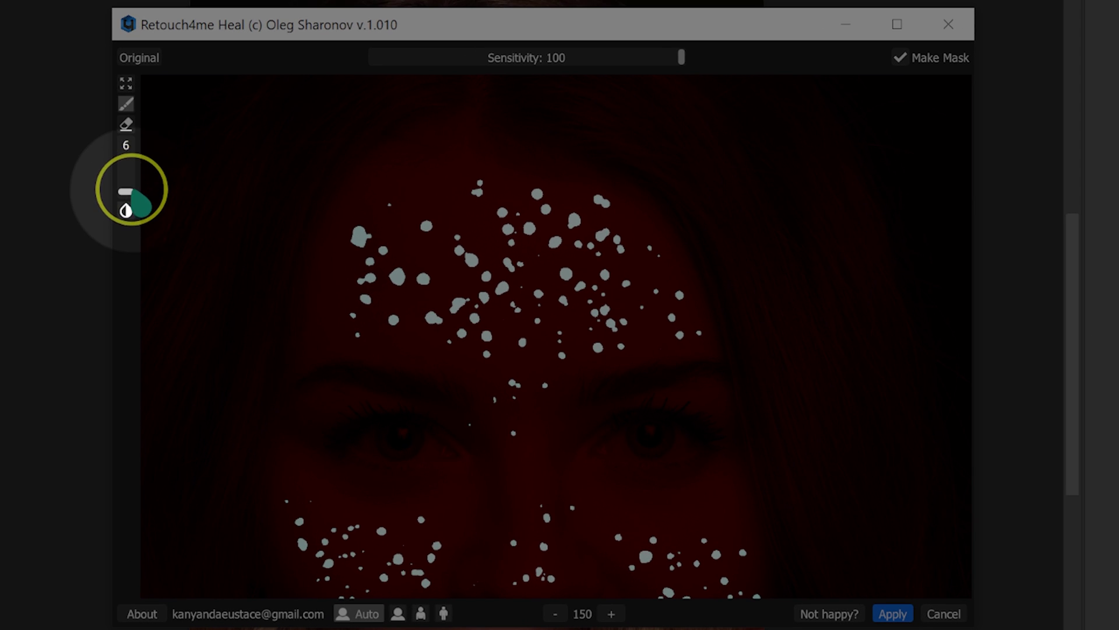
left_click_drag(132, 191, 134, 166)
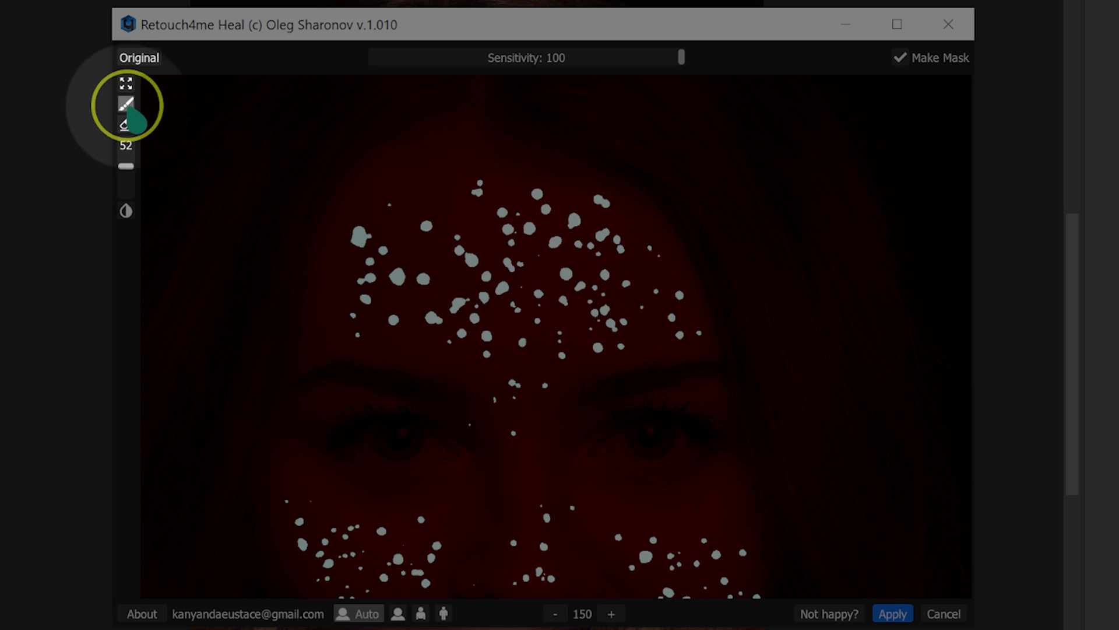
left_click_drag(124, 171, 126, 164)
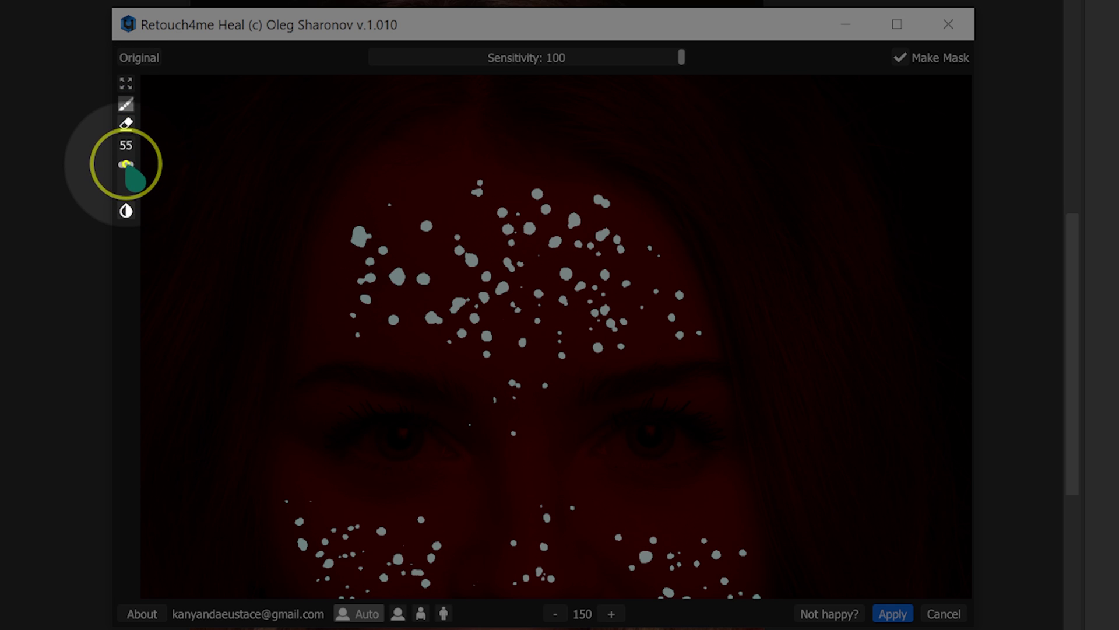
Try erasing and repainting part of the blemish mask on the forehead above the eyebrow.
left_click(126, 123)
mouse_move(443, 335)
left_mouse_down()
mouse_move(425, 344)
mouse_move(396, 335)
left_mouse_up()
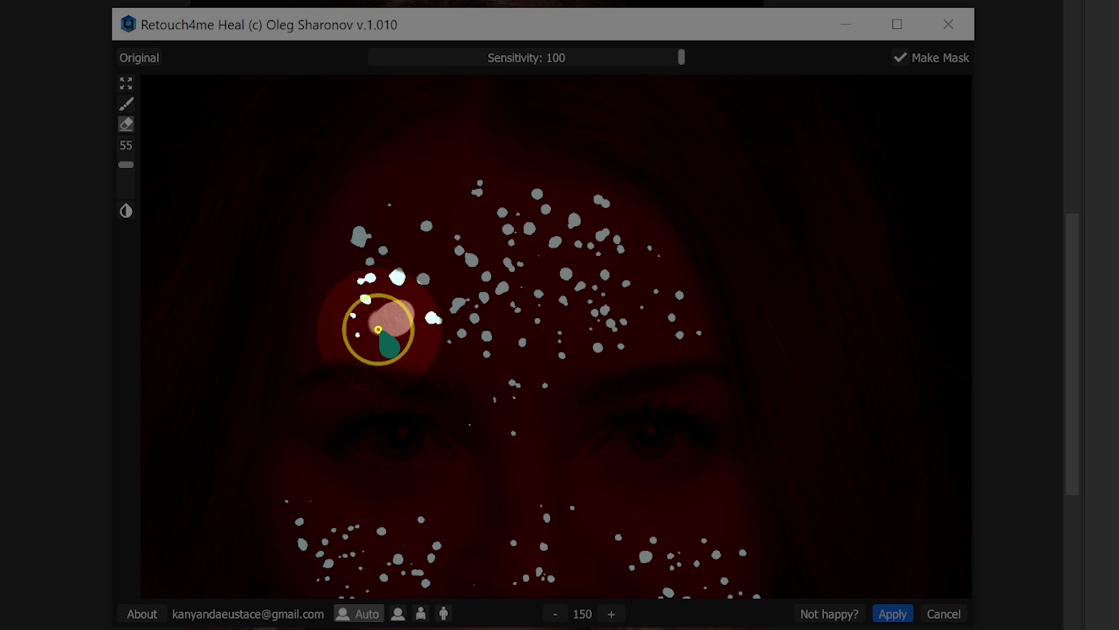
left_click(126, 104)
mouse_move(387, 344)
left_mouse_down()
mouse_move(400, 319)
mouse_move(375, 321)
mouse_move(391, 334)
mouse_move(382, 318)
mouse_move(415, 315)
left_mouse_up()
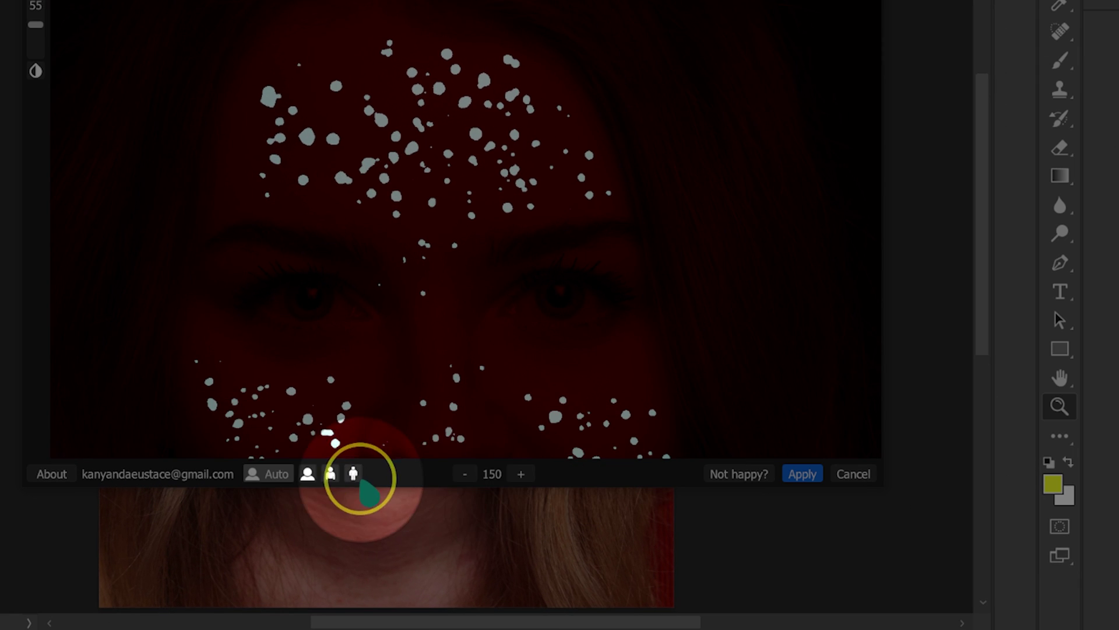
Use the Auto portrait size setting and apply the Heal filter to the duplicated layer.
left_click(464, 473)
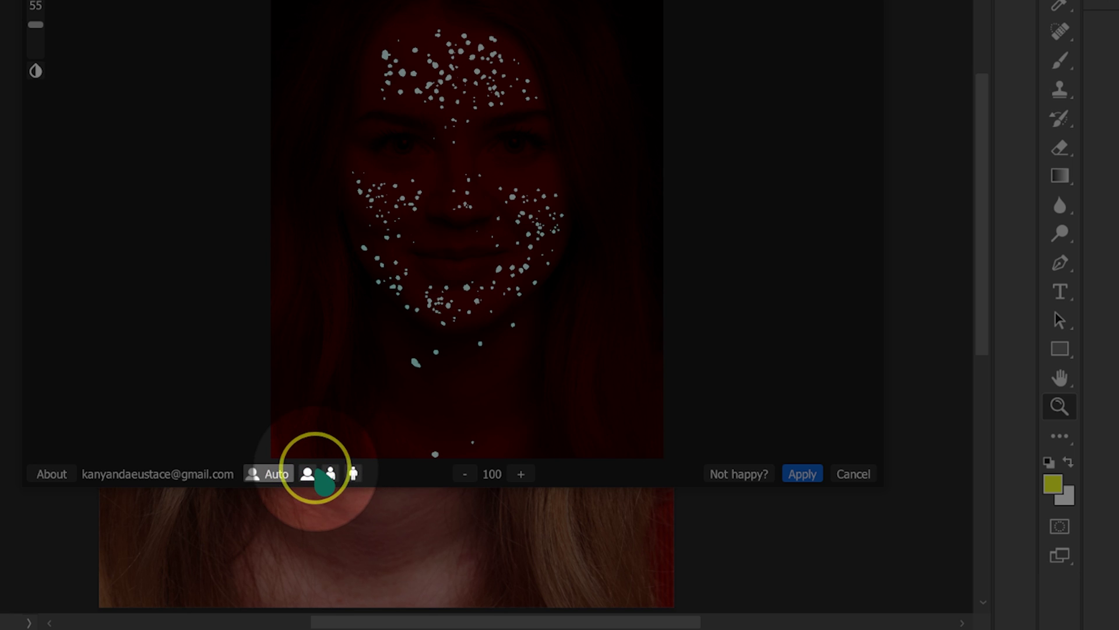
left_click(269, 474)
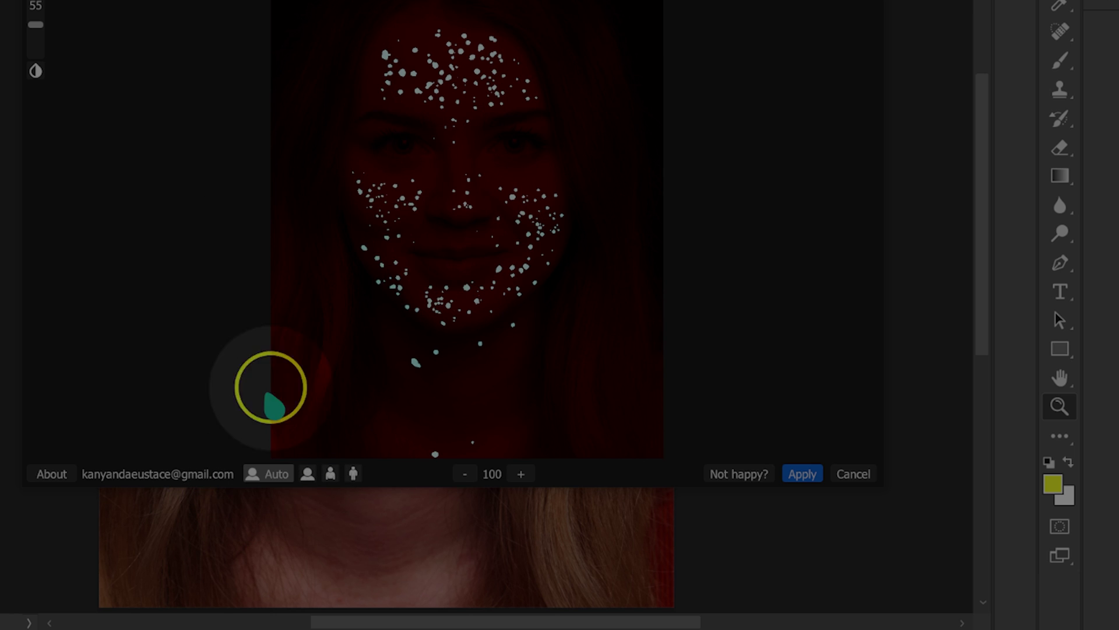
left_click(269, 475)
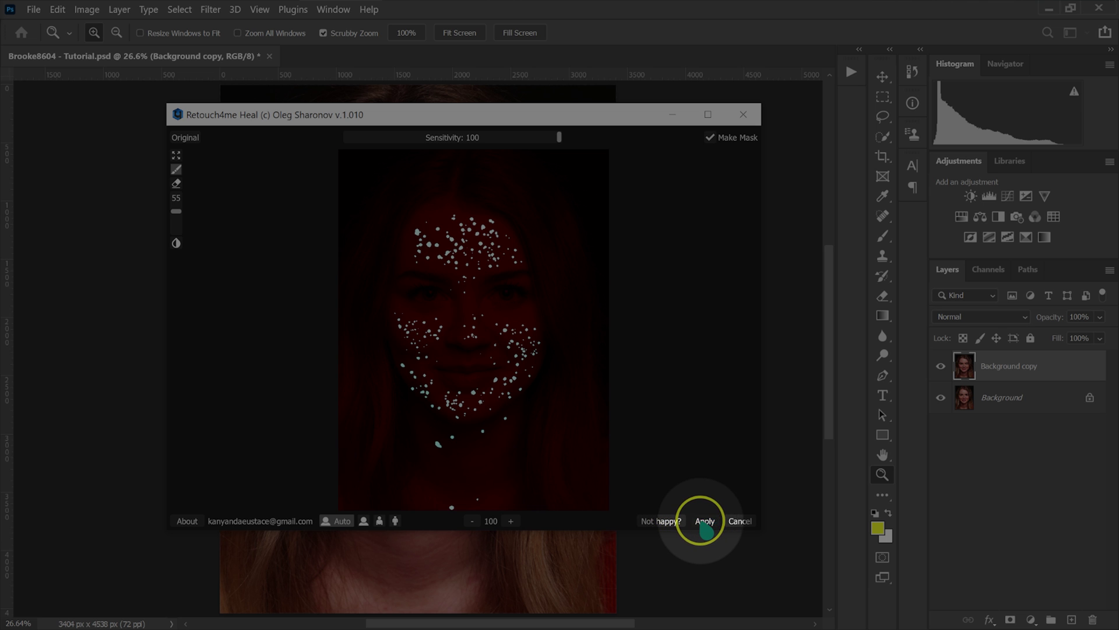
left_click(706, 521)
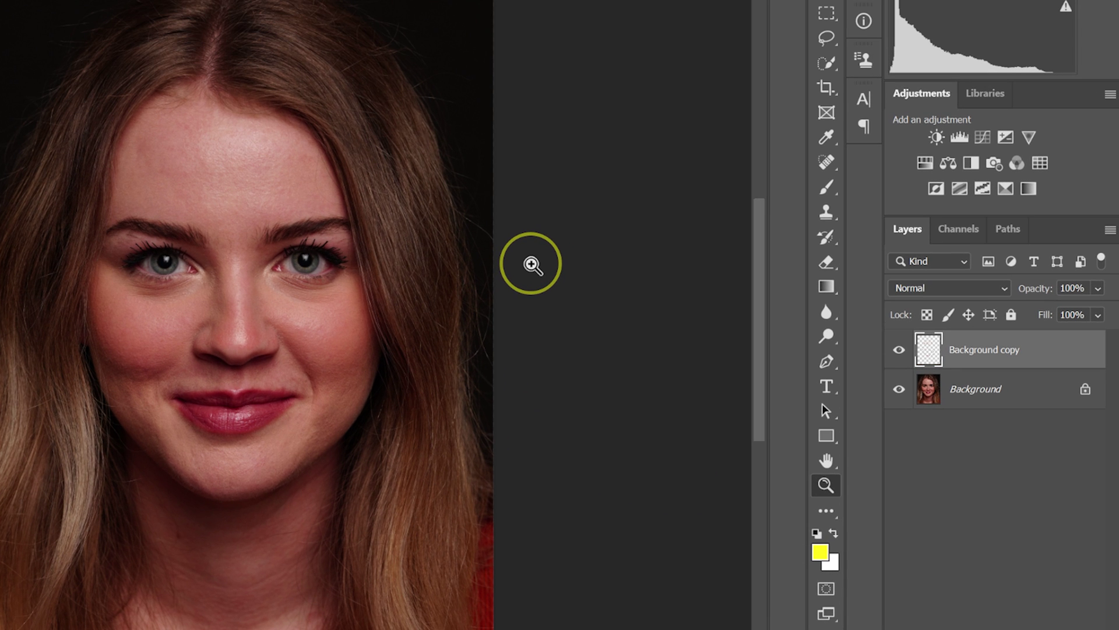
Inspect the skin up close before and after healing by toggling the Background copy layer's visibility.
left_click(900, 350)
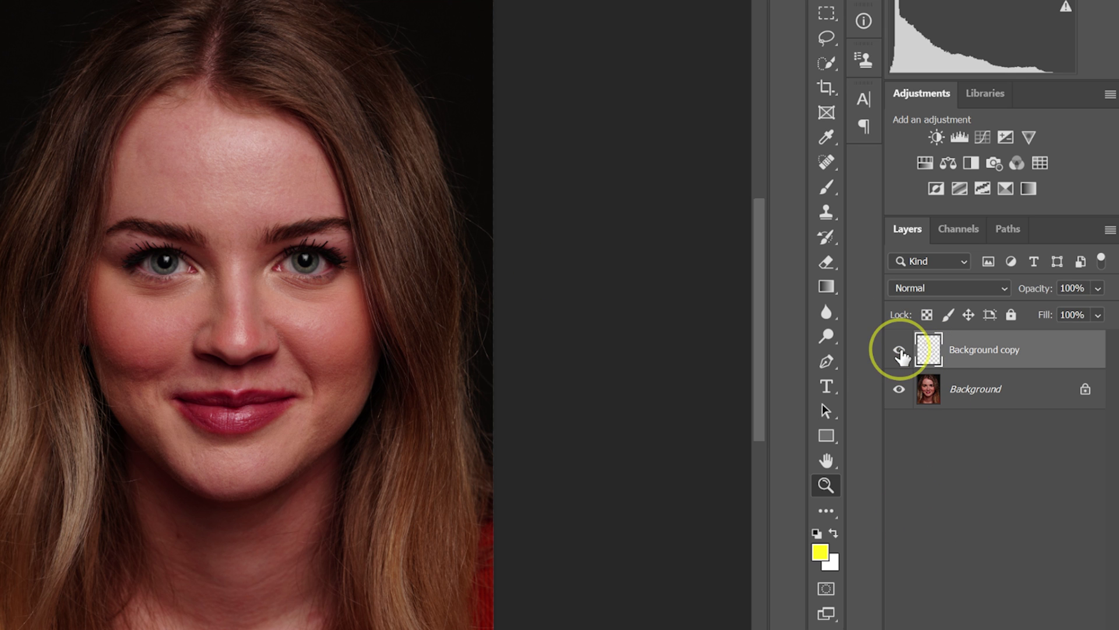
key("ctrl+plus")
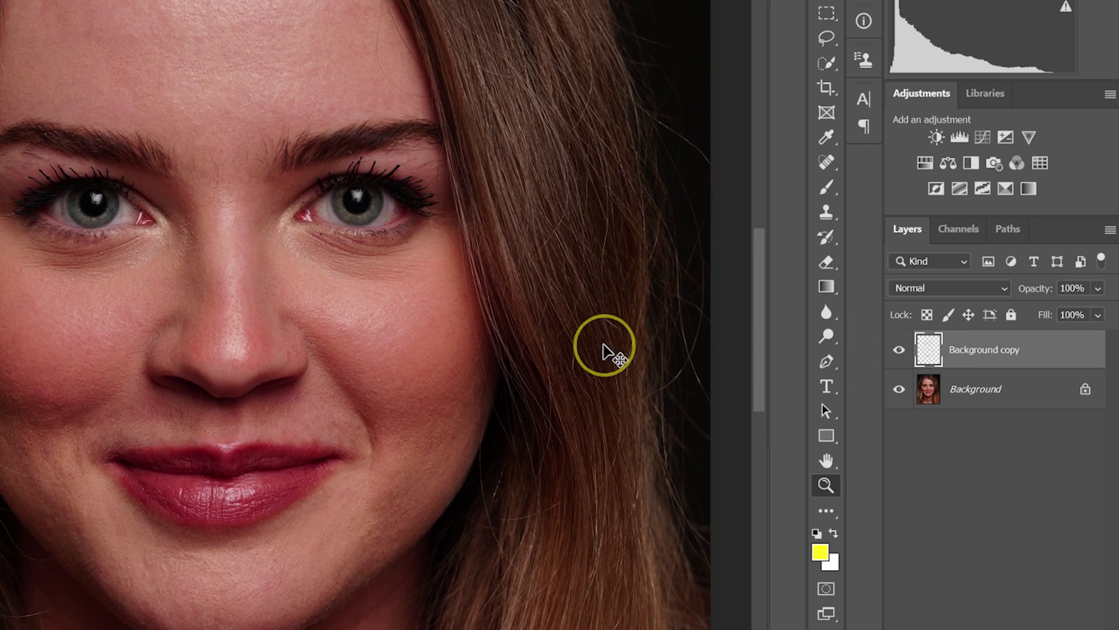
scroll(752, 300, "up", 1)
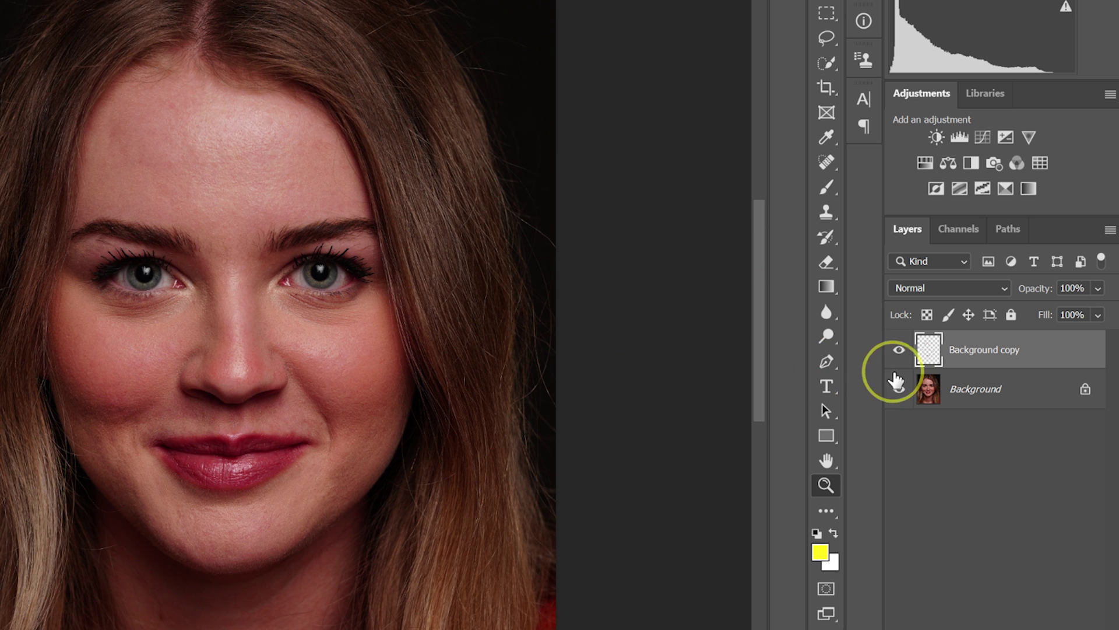
left_click(899, 351)
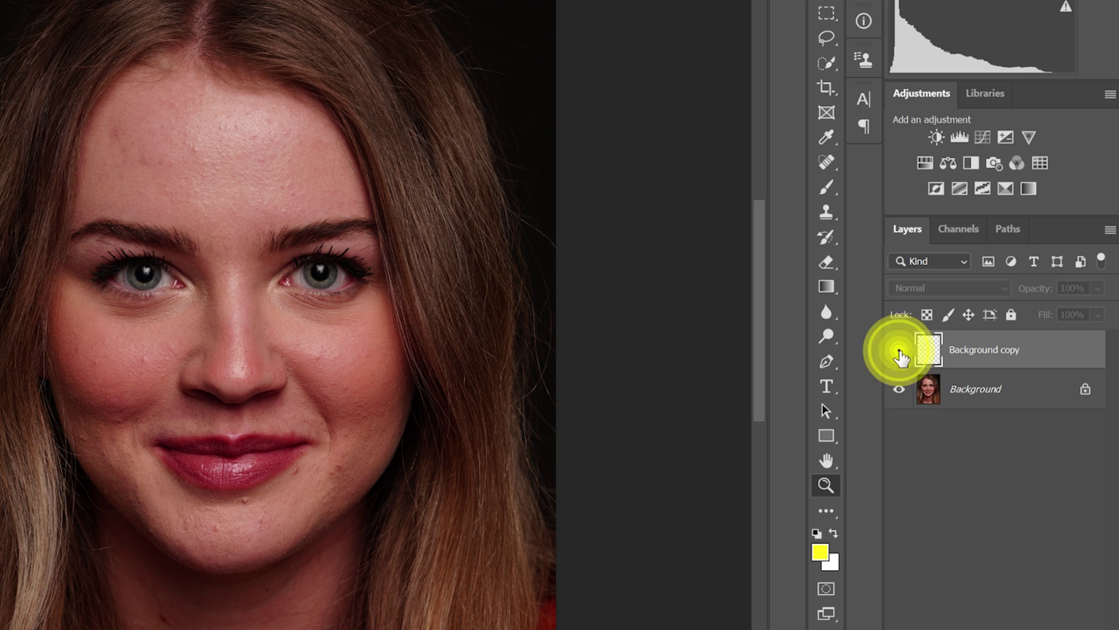
left_click(899, 351)
left_click(900, 351)
left_click(901, 352)
left_click(900, 353)
left_click(901, 353)
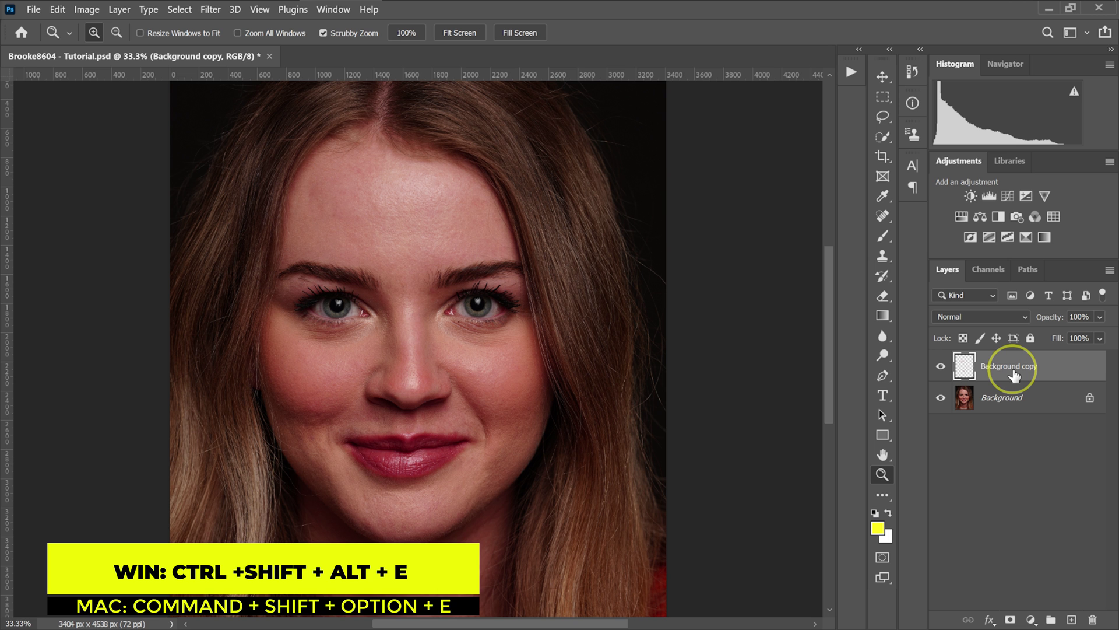
Stamp all visible layers into a new top layer and open the Retouch4me DodgeBurn filter on it in a widened window.
key("ctrl+shift+alt+e")
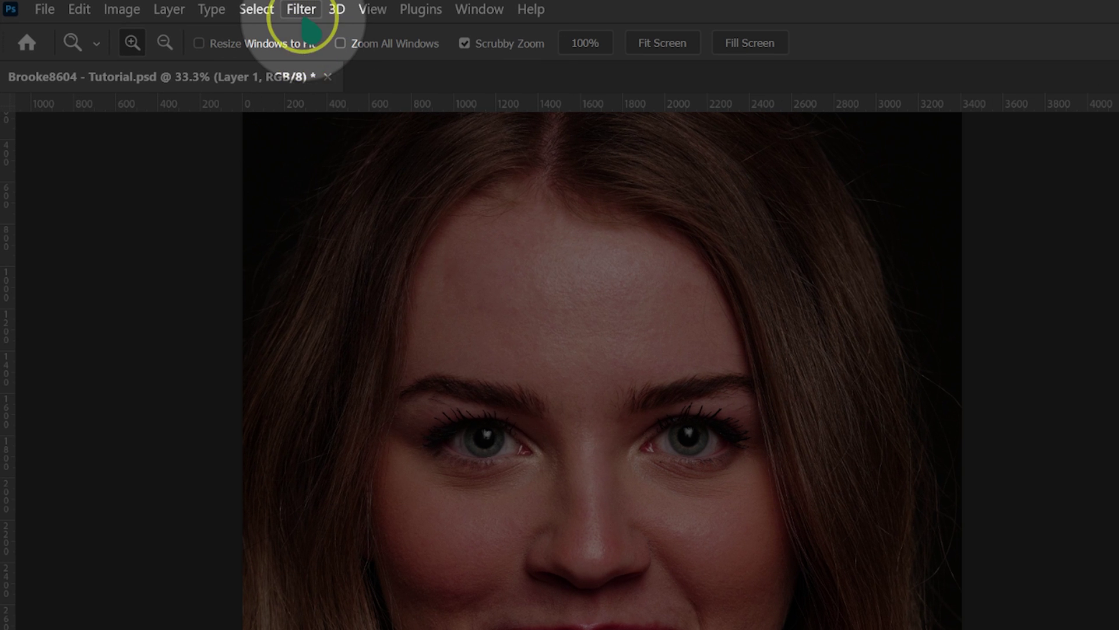
left_click(210, 9)
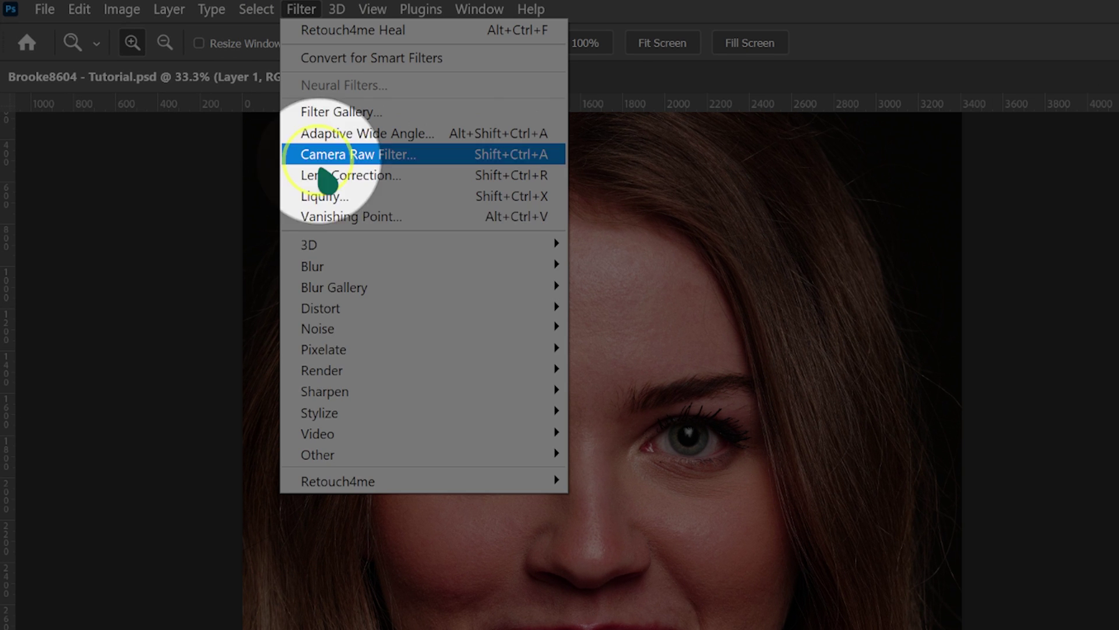
mouse_move(464, 491)
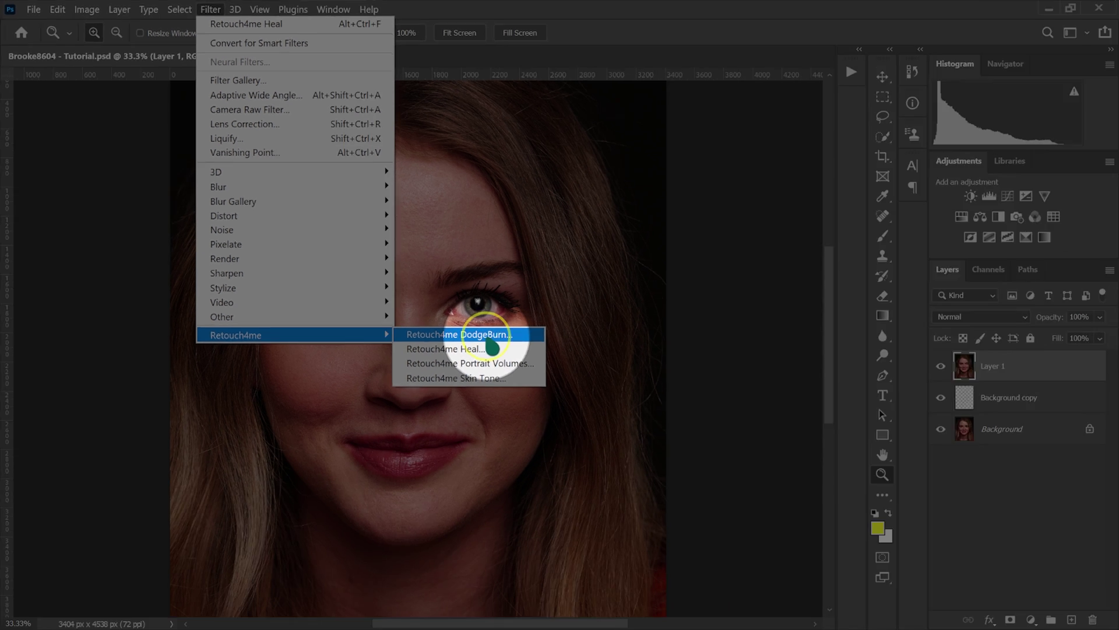
left_click(700, 480)
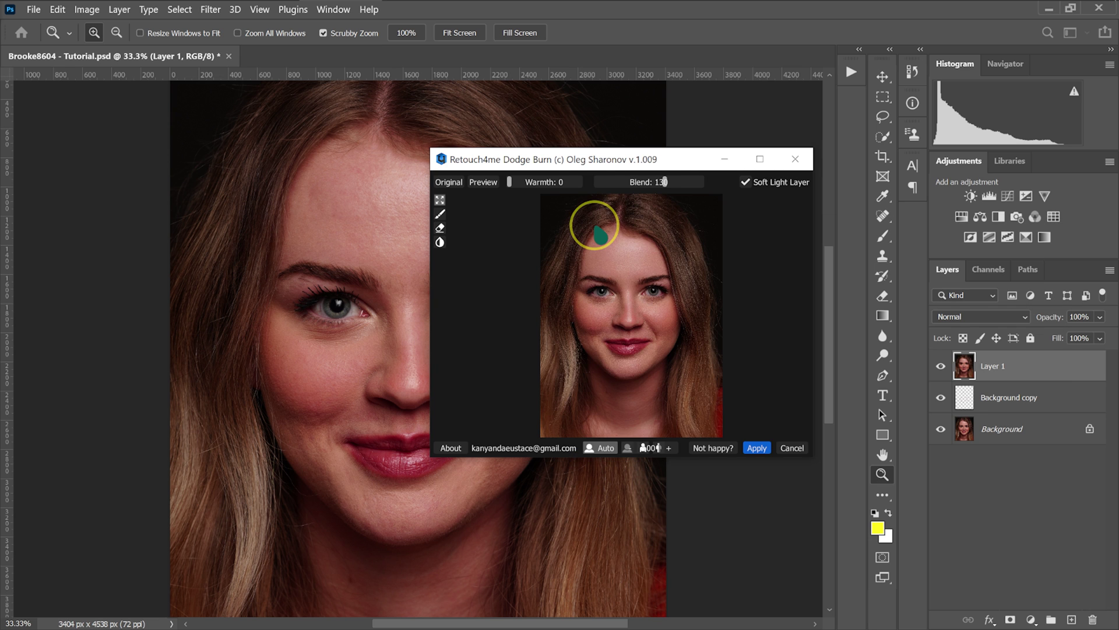
left_click_drag(590, 161, 550, 158)
left_click_drag(774, 337, 1060, 375)
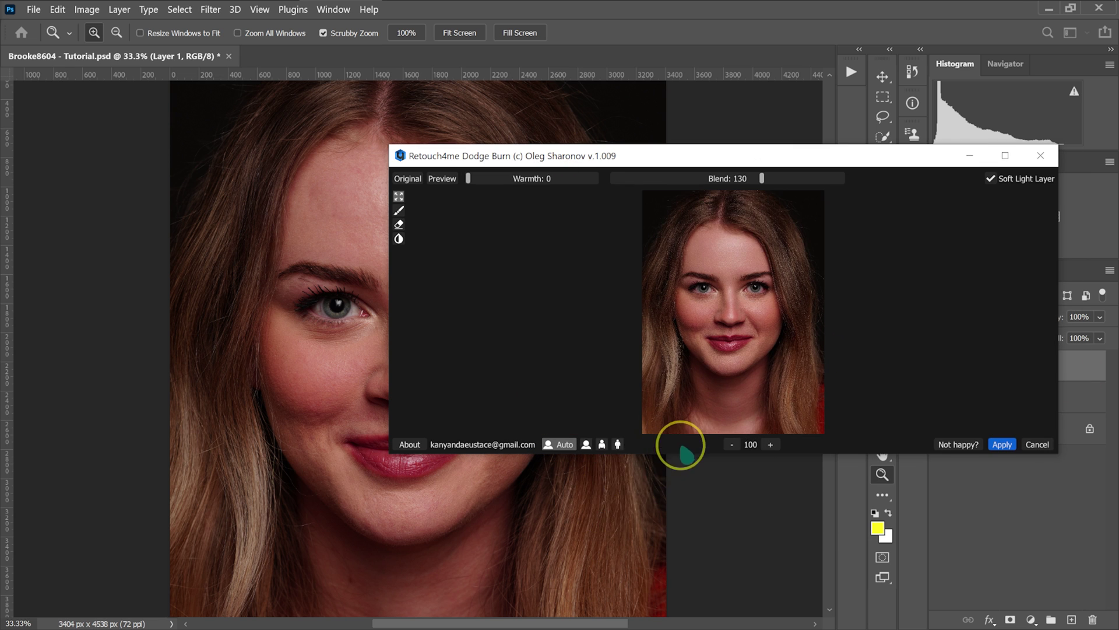
Enlarge the Dodge Burn filter window and try the Warmth at 100 before returning it to 0.
left_click_drag(675, 453, 654, 607)
mouse_move(654, 154)
left_mouse_down()
mouse_move(658, 32)
mouse_move(554, 25)
left_mouse_up()
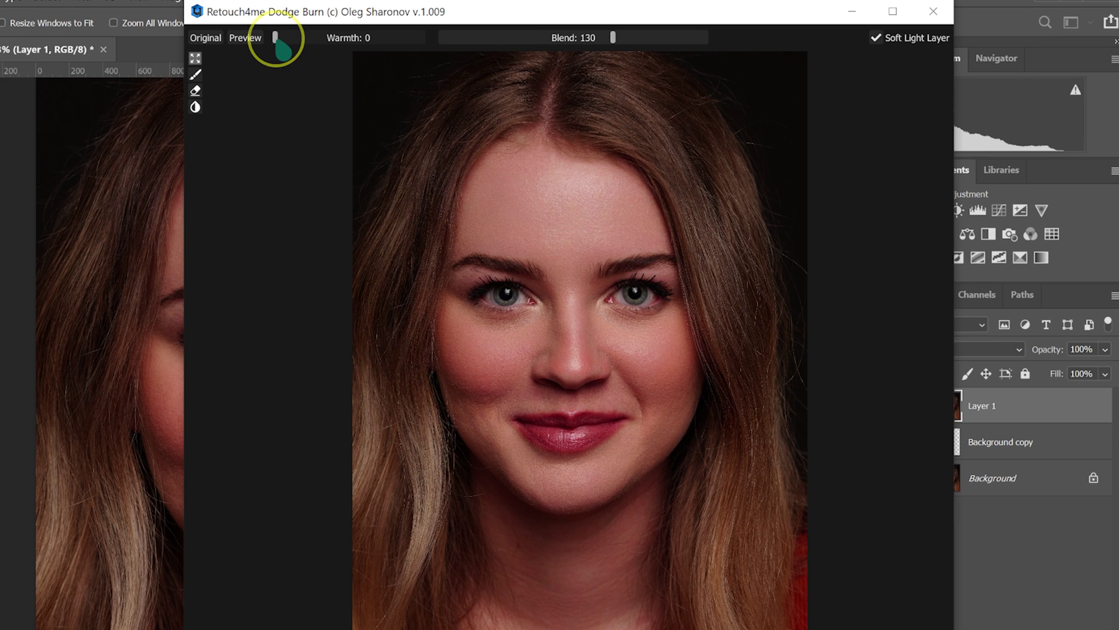
left_click_drag(275, 38, 429, 39)
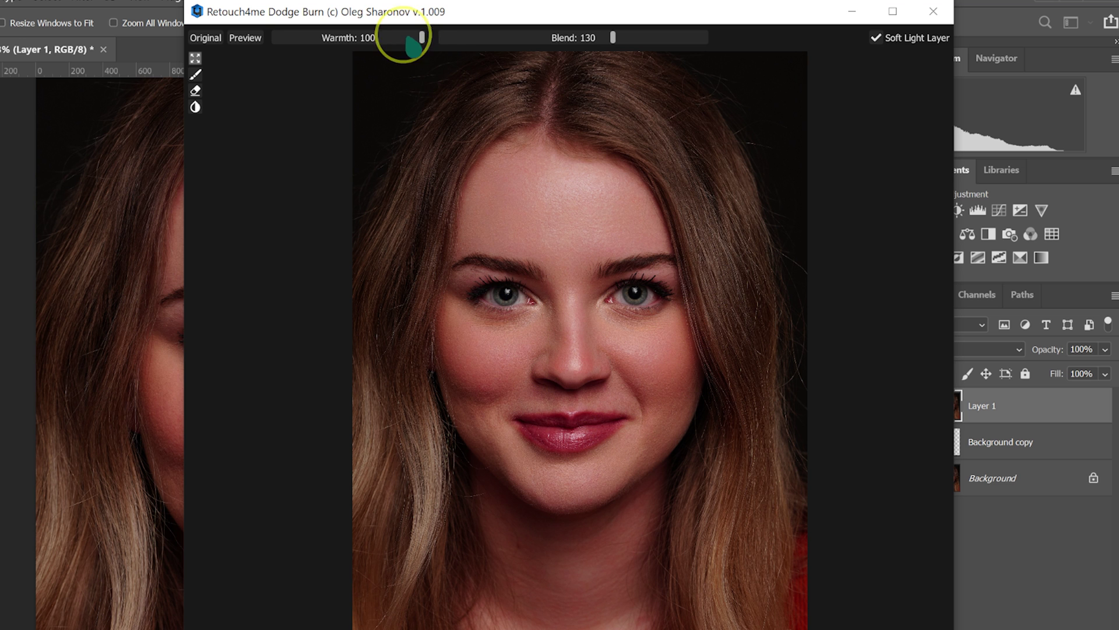
left_click_drag(422, 41, 252, 50)
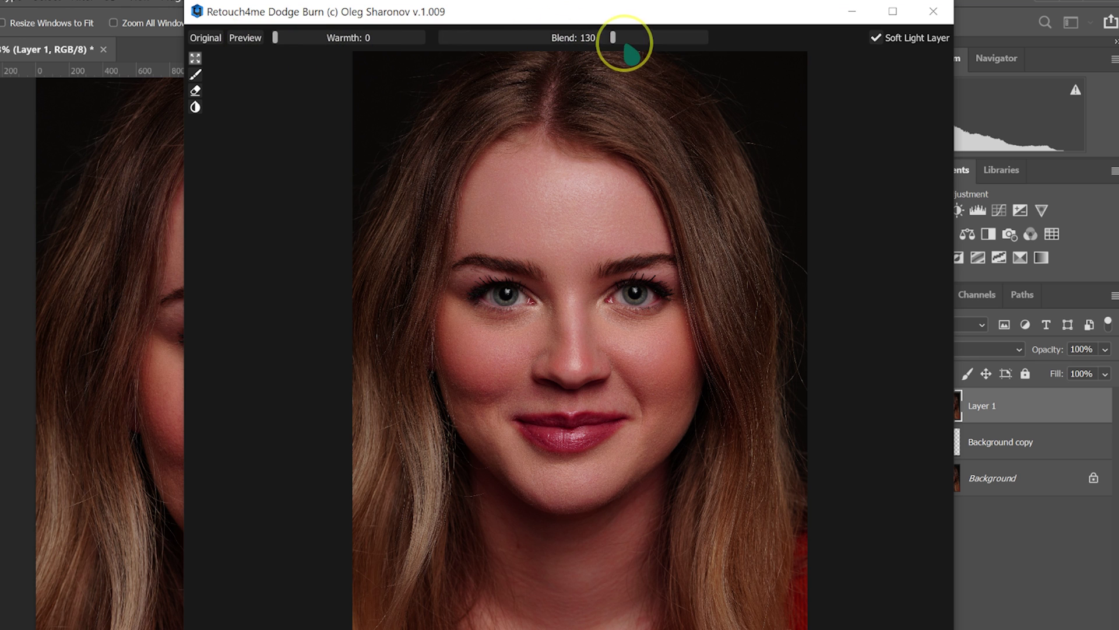
Try the Dodge Burn effect at Blend 0 and 200, and bring Blend back to 130.
left_click_drag(612, 37, 432, 34)
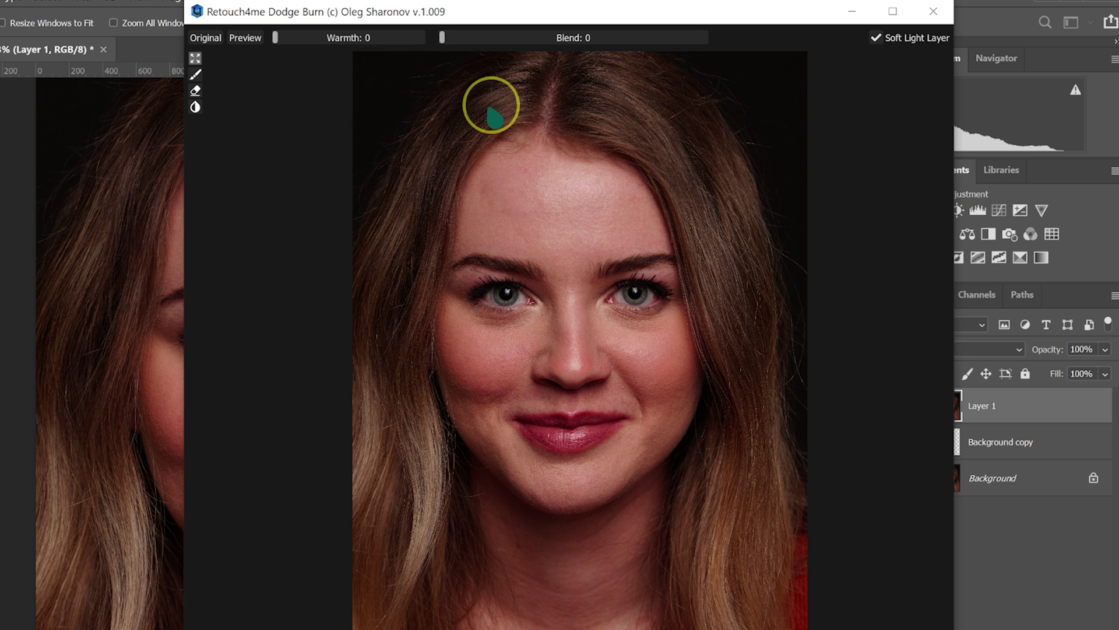
left_click_drag(441, 37, 782, 37)
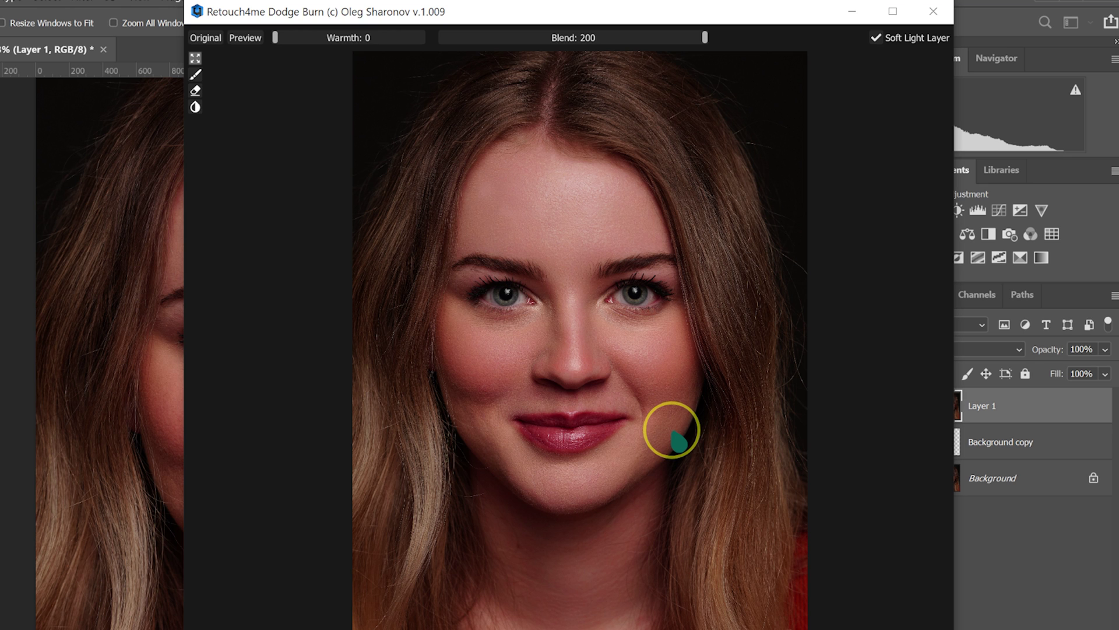
left_click_drag(705, 37, 604, 38)
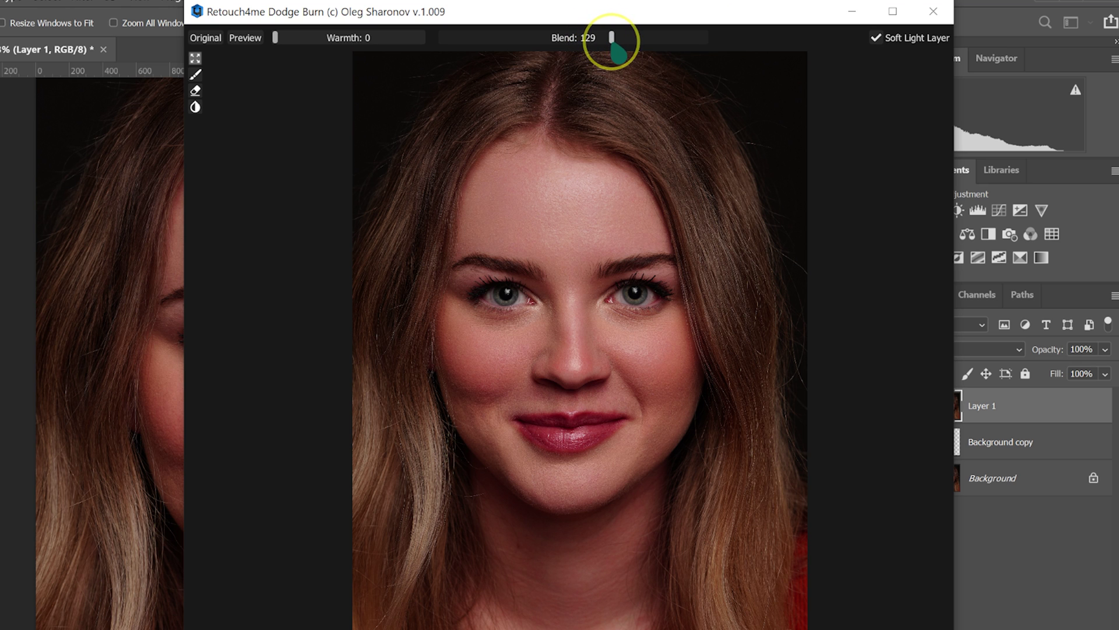
Apply the Dodge Burn filter with Soft Light Layer enabled and set Layer 1's blend mode to Soft Light.
left_click(877, 42)
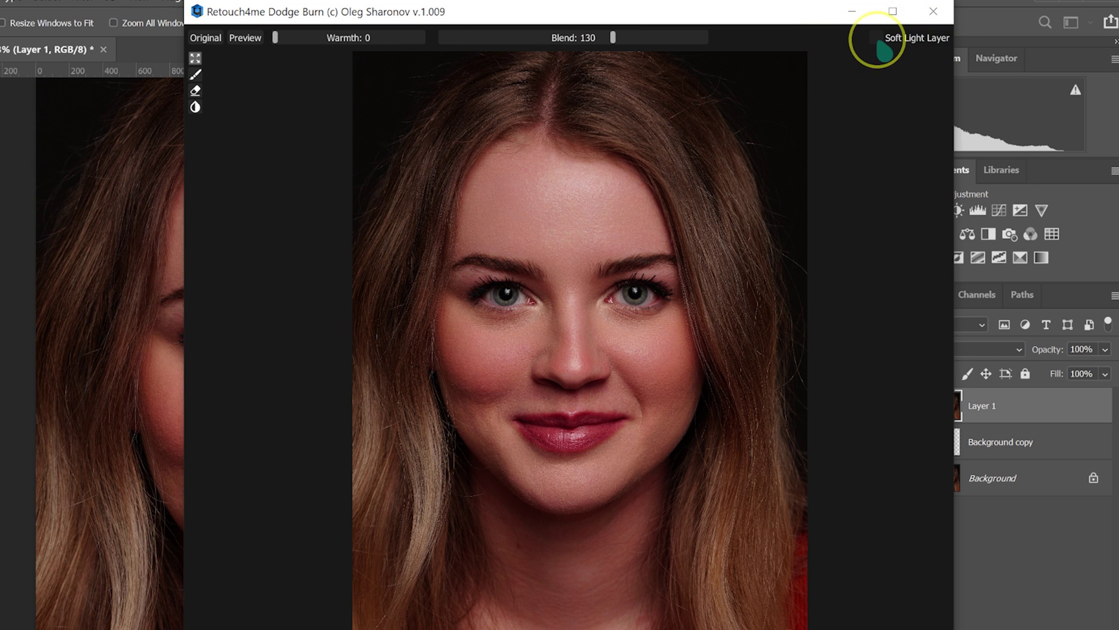
left_click(878, 40)
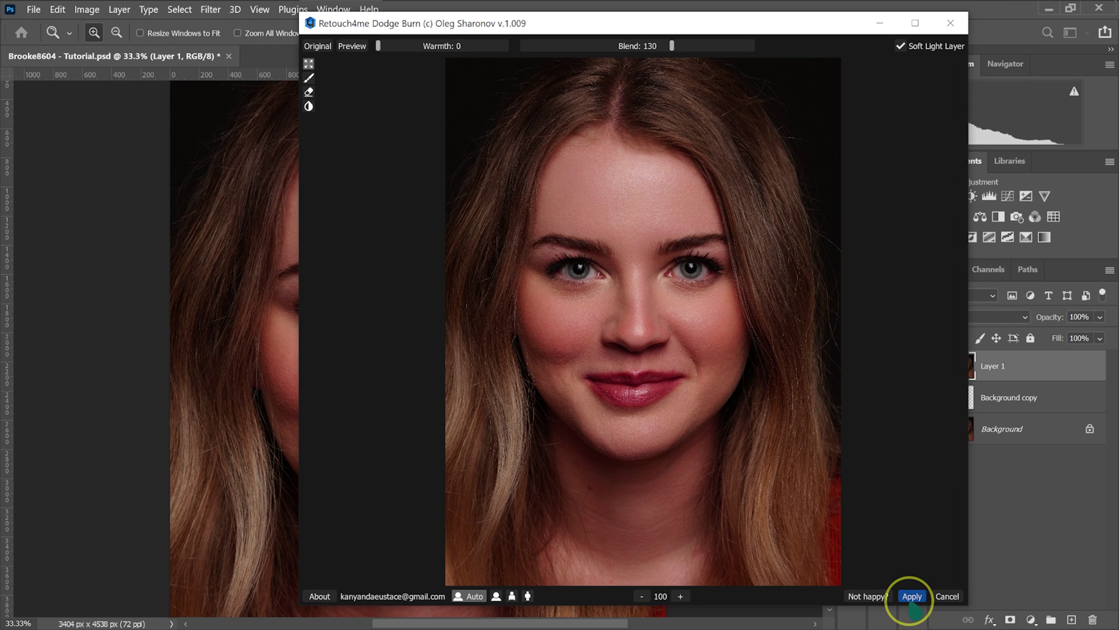
left_click(913, 600)
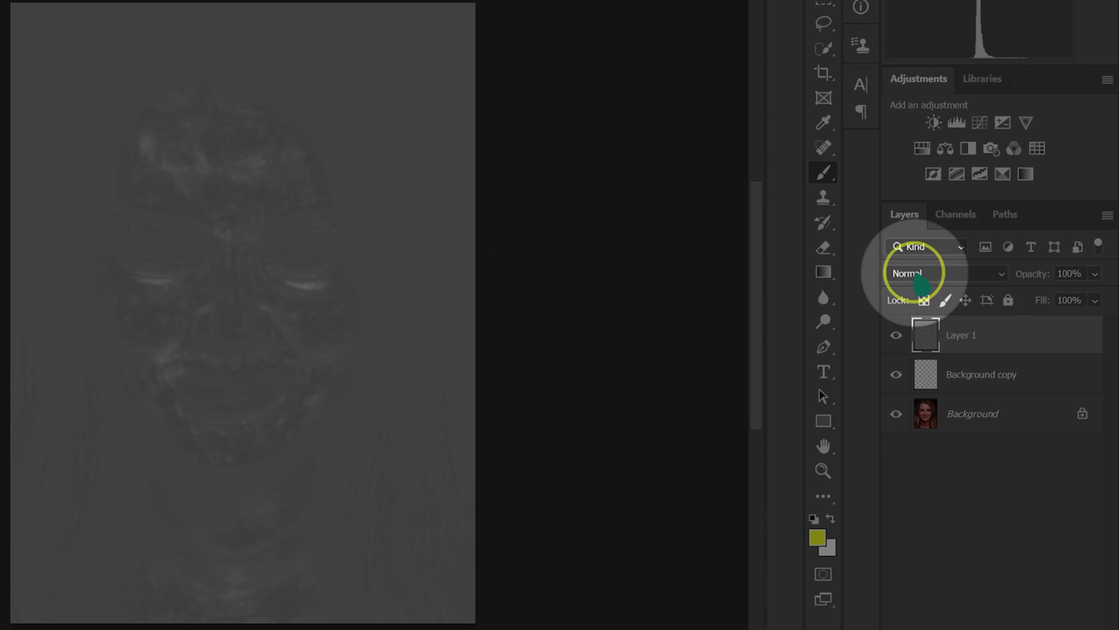
left_click(914, 274)
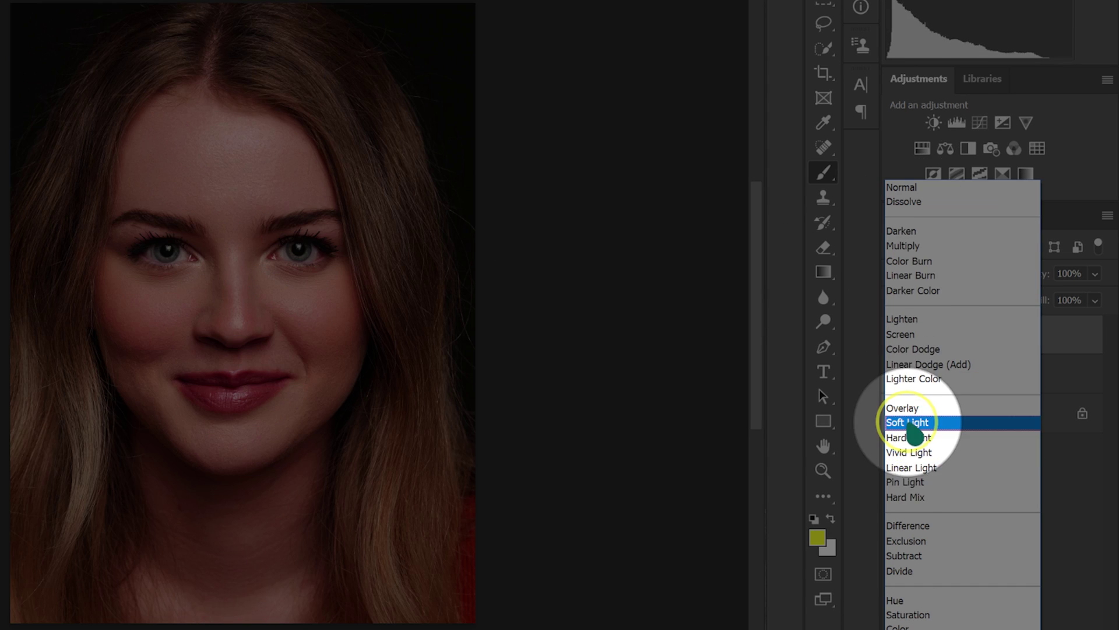
left_click(912, 429)
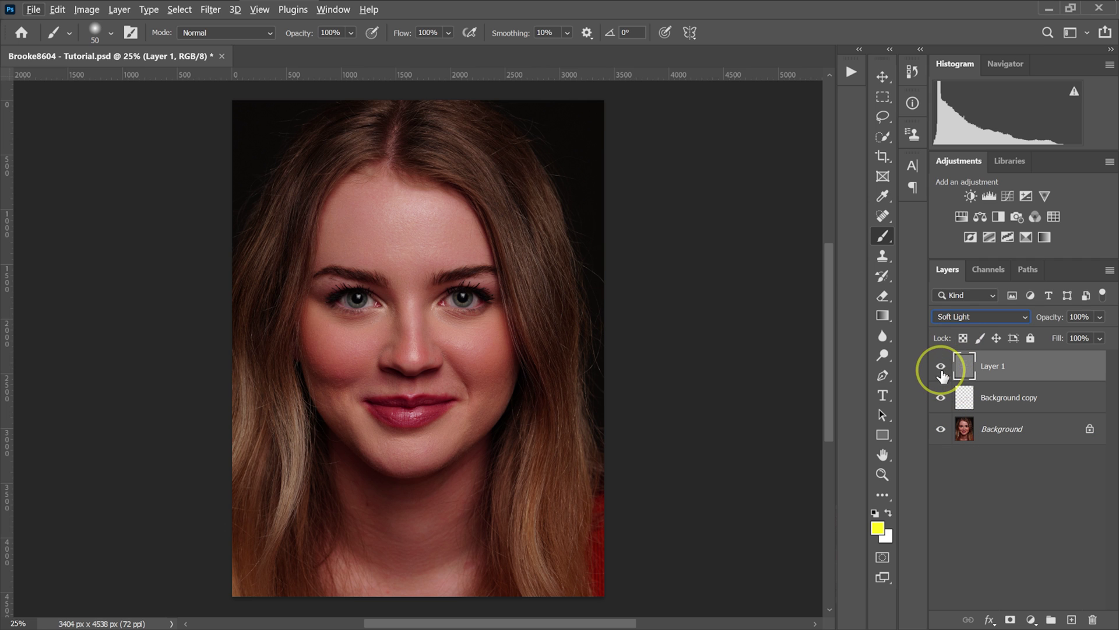
Compare the face up close with and without dodge and burn by toggling Layer 1's visibility.
left_click(940, 367)
left_click(941, 369)
left_click(941, 368)
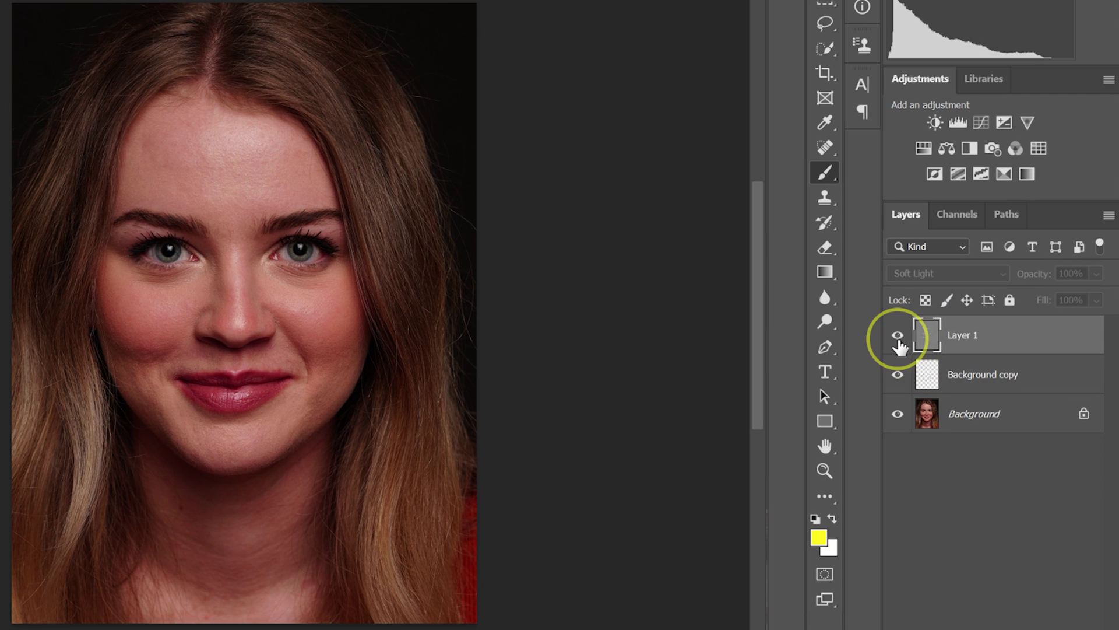
key("ctrl+plus")
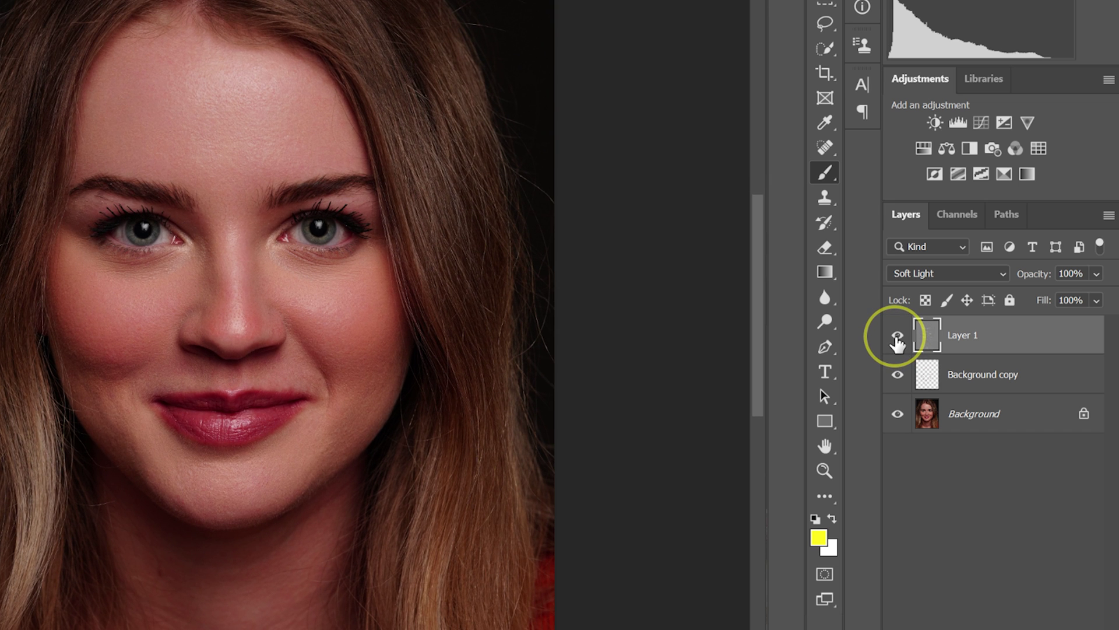
scroll(637, 292, "up", 1)
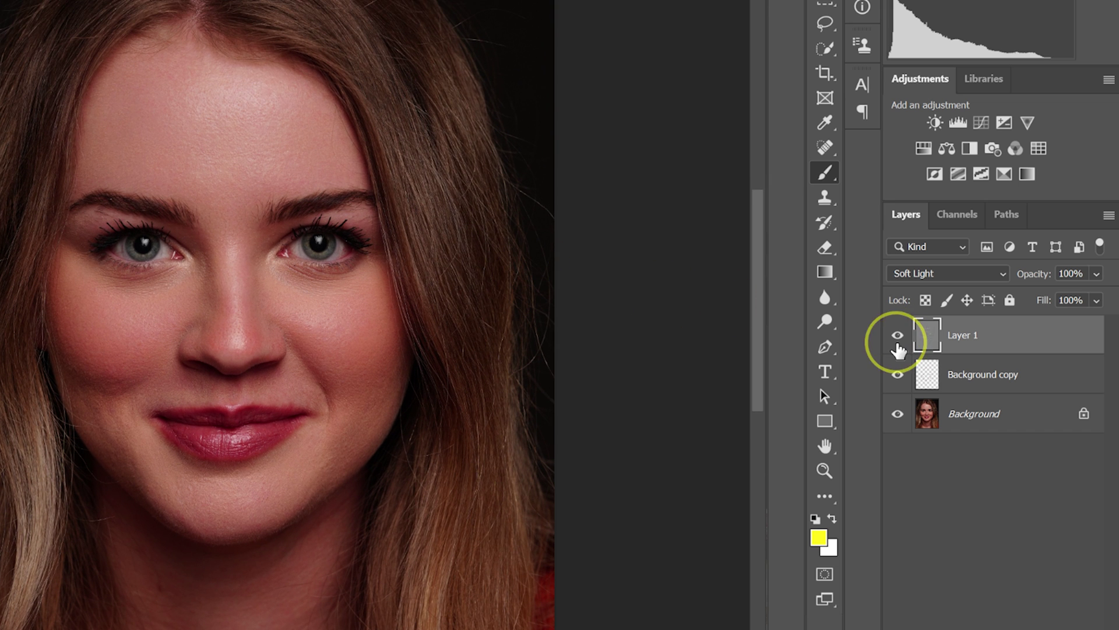
left_click(896, 337)
left_click(896, 337)
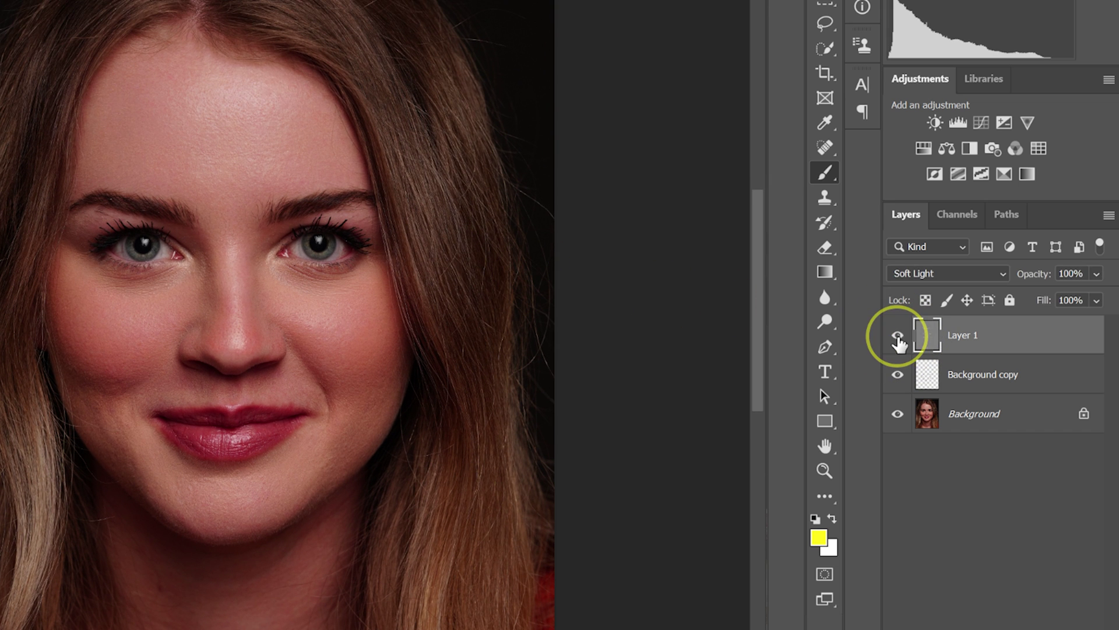
left_click(897, 337)
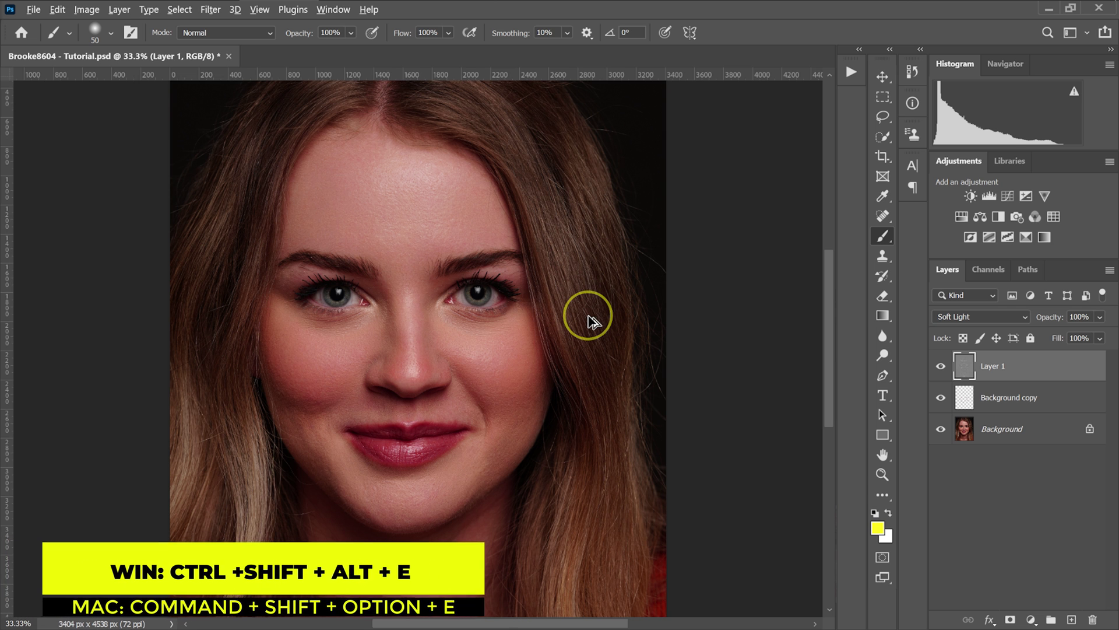
Stamp all visible layers into a new top layer and open the Retouch4me Portrait Volumes filter on it.
key("ctrl+shift+alt+e")
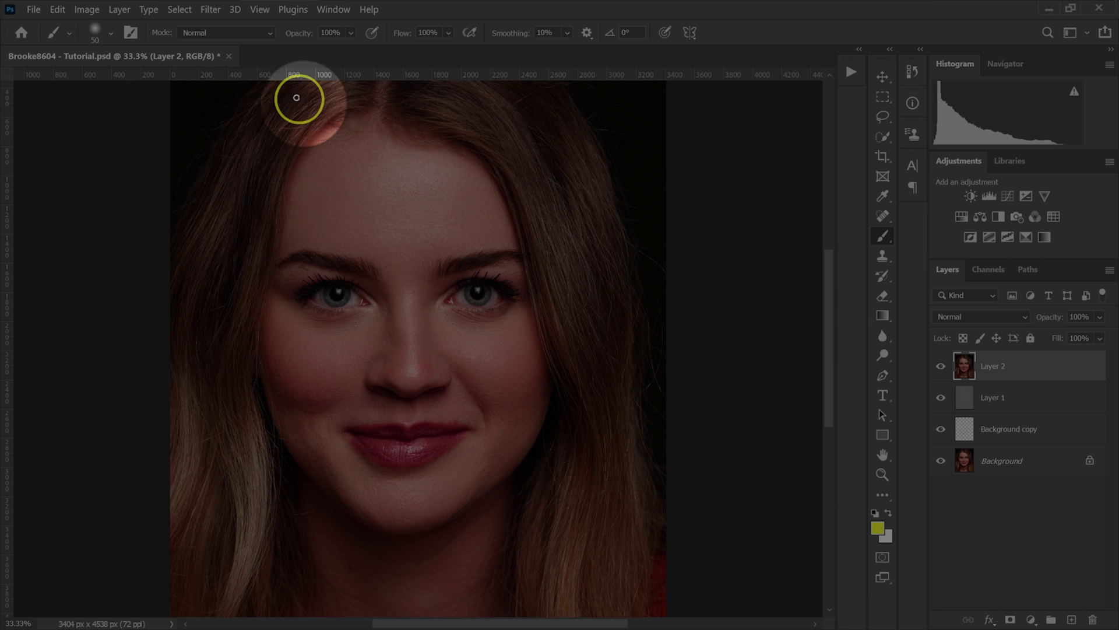
left_click(210, 9)
mouse_move(236, 334)
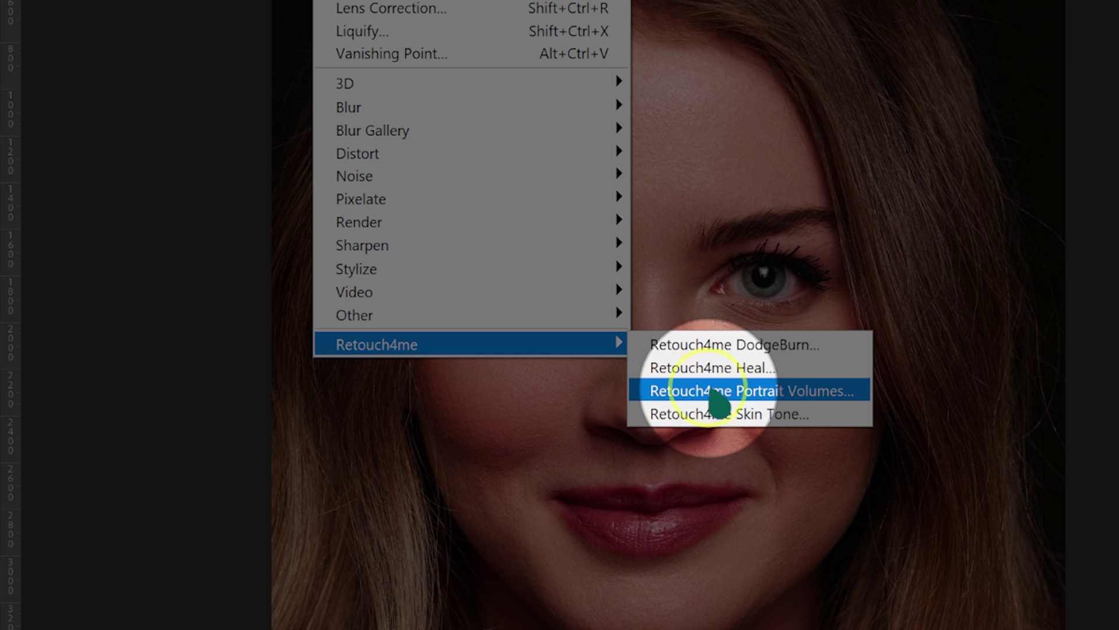
left_click(807, 391)
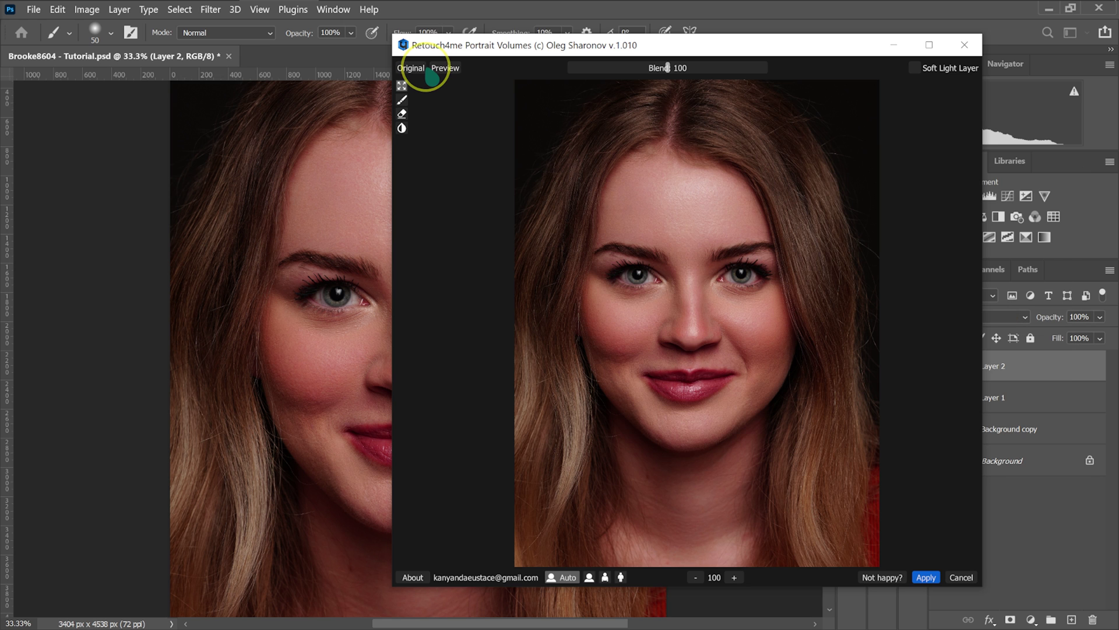
Try the Portrait Volumes effect at Blend 0 and 200, comparing it with the original photo.
left_click(415, 68)
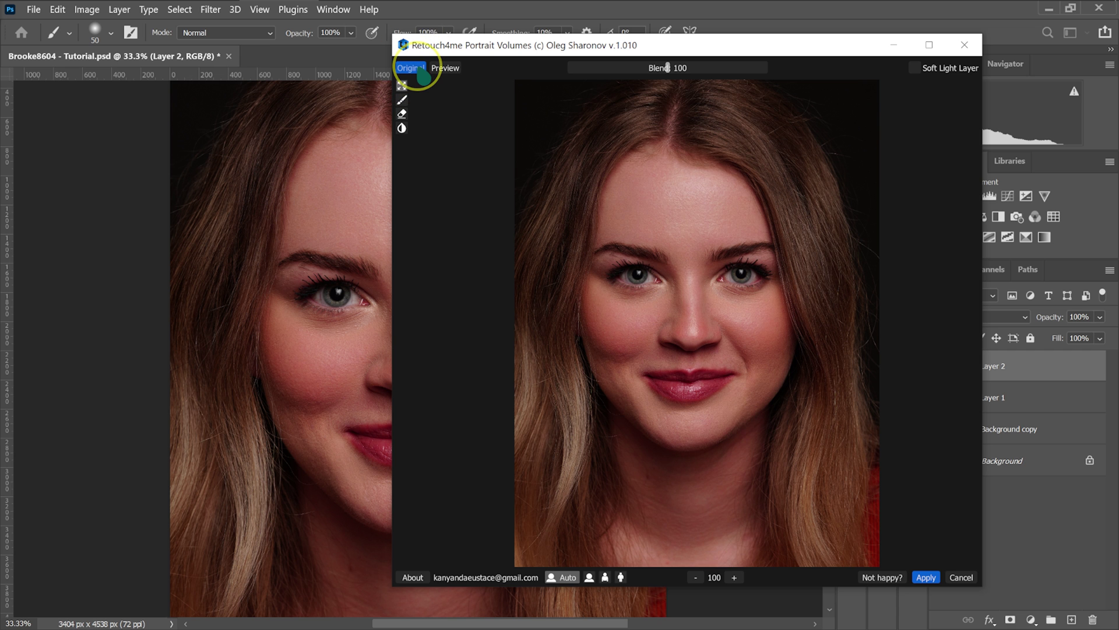
left_click(667, 68)
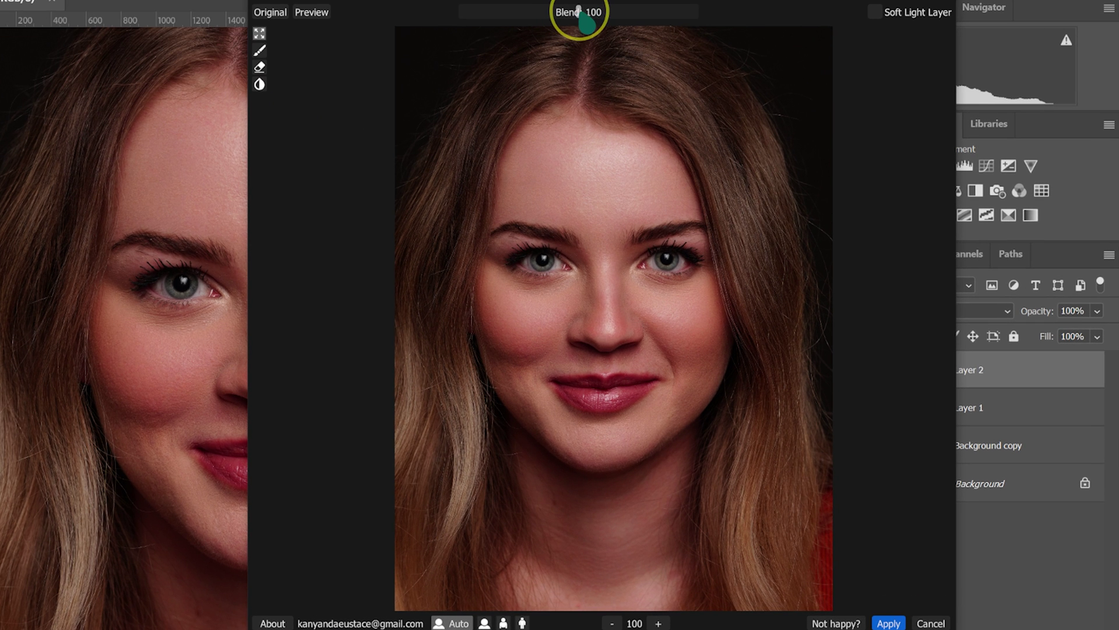
left_click_drag(579, 11, 500, 25)
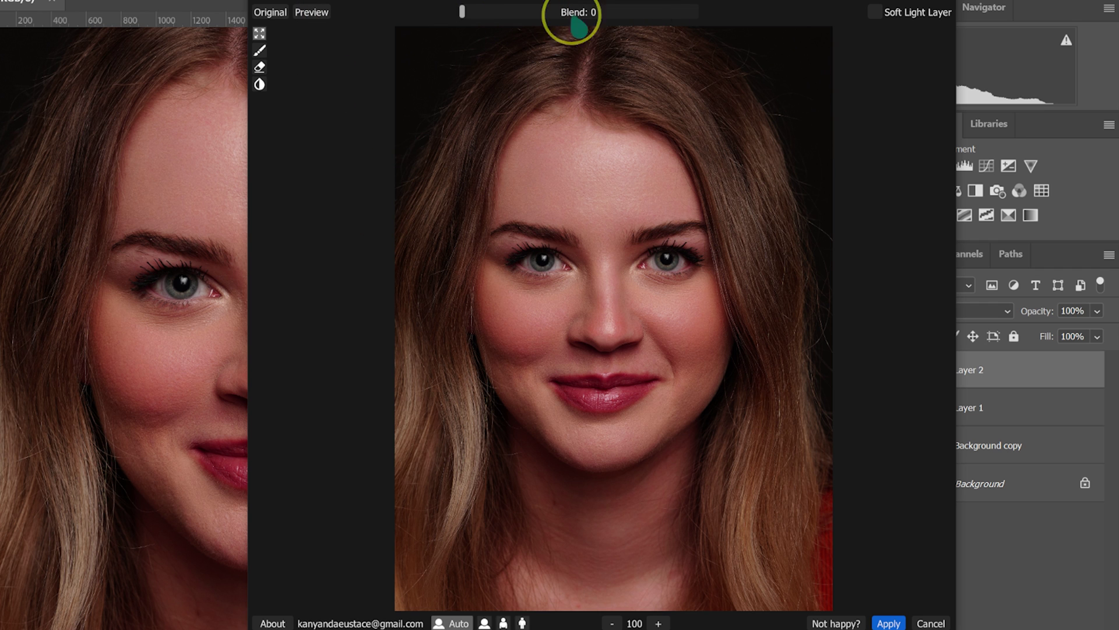
left_click_drag(547, 23, 767, 25)
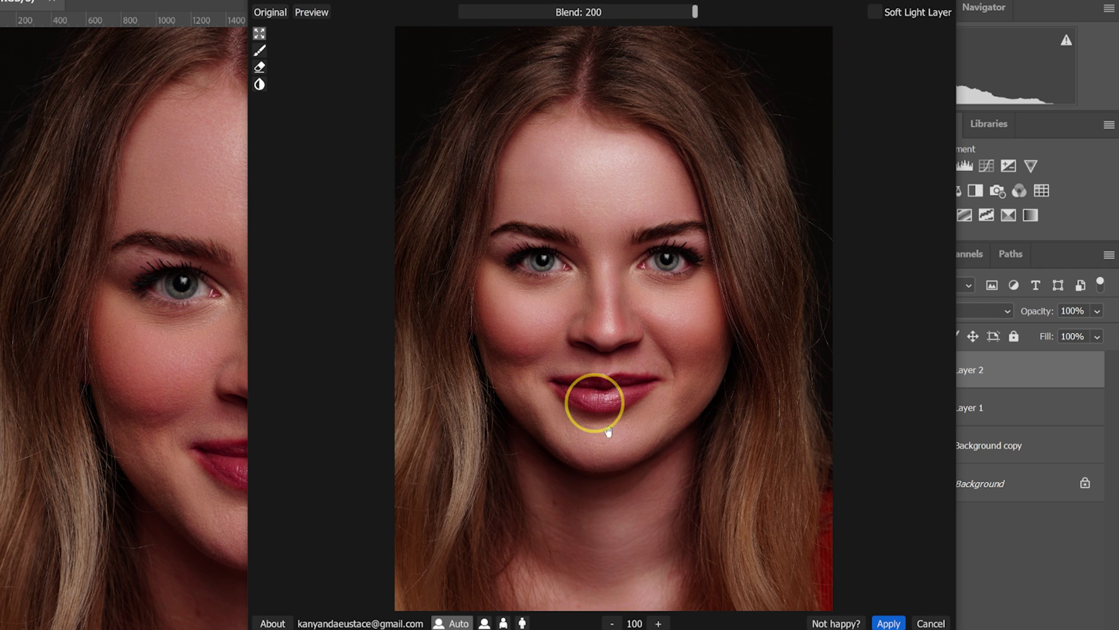
left_click(274, 12)
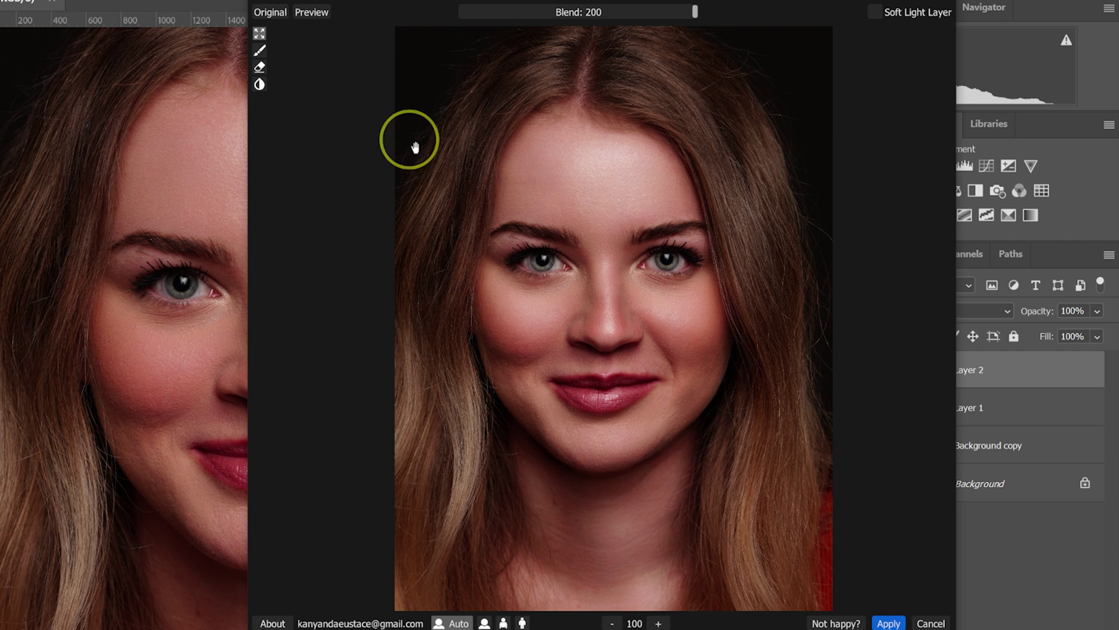
left_click(275, 11)
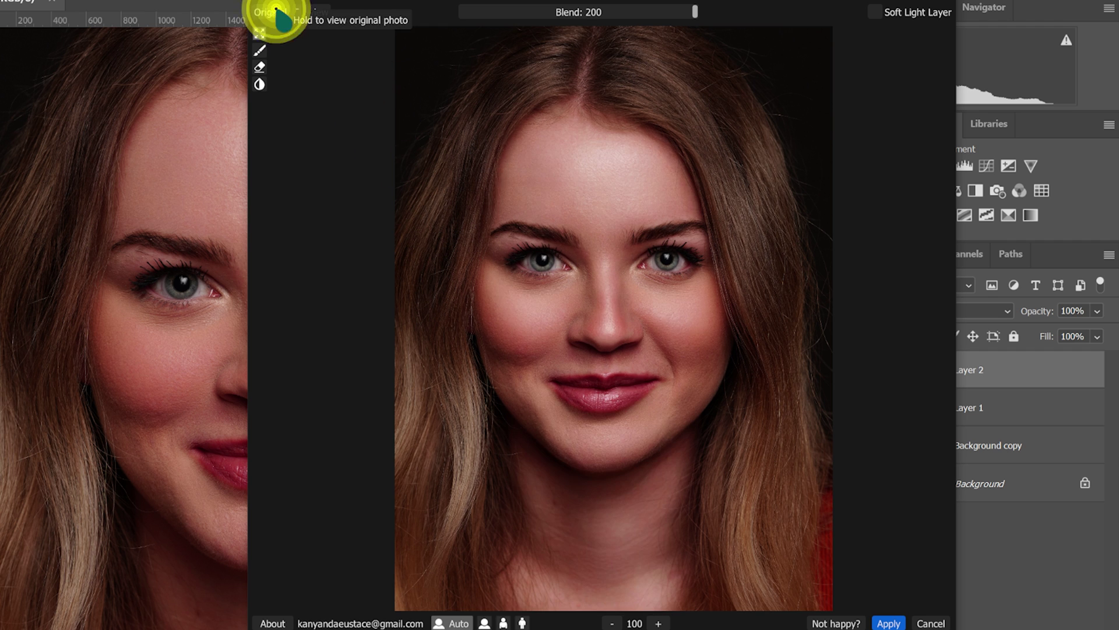
Set the Portrait Volumes Blend to 130, enable Soft Light Layer and apply the filter.
left_click_drag(695, 11, 614, 13)
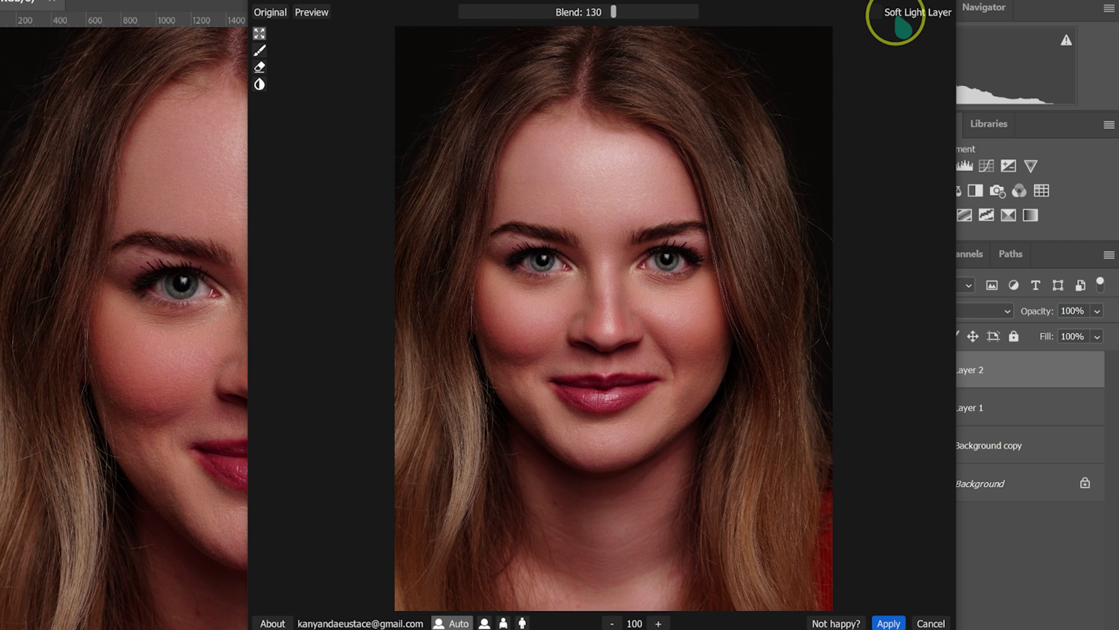
left_click(876, 13)
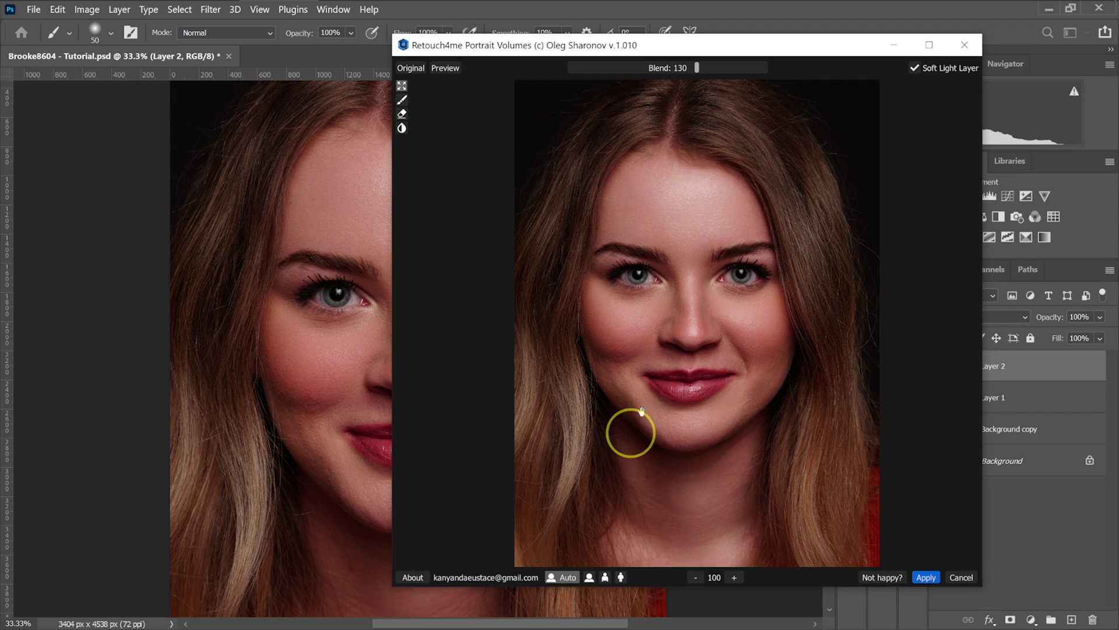
left_click(880, 621)
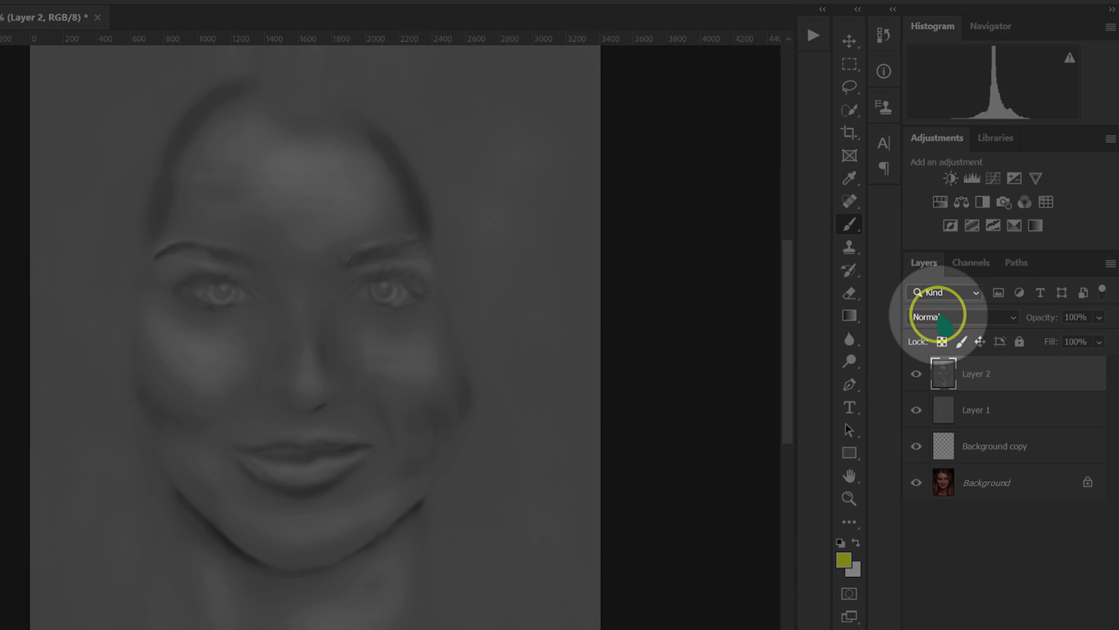
Set Layer 2's blend mode to Soft Light and compare the portrait with the layer hidden and shown.
left_click(959, 318)
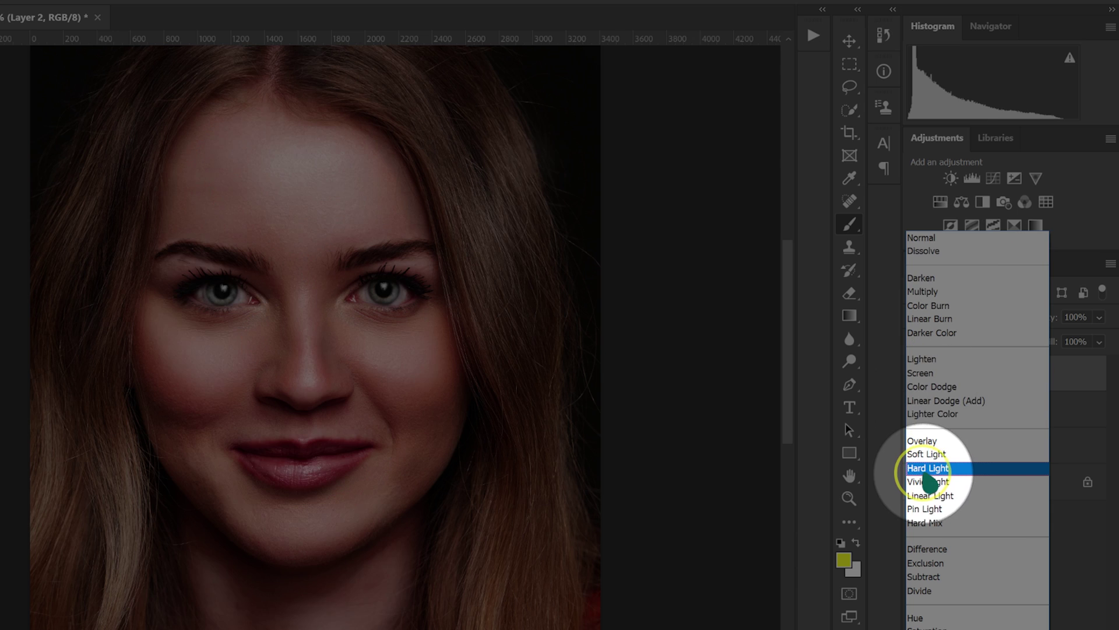
left_click(927, 454)
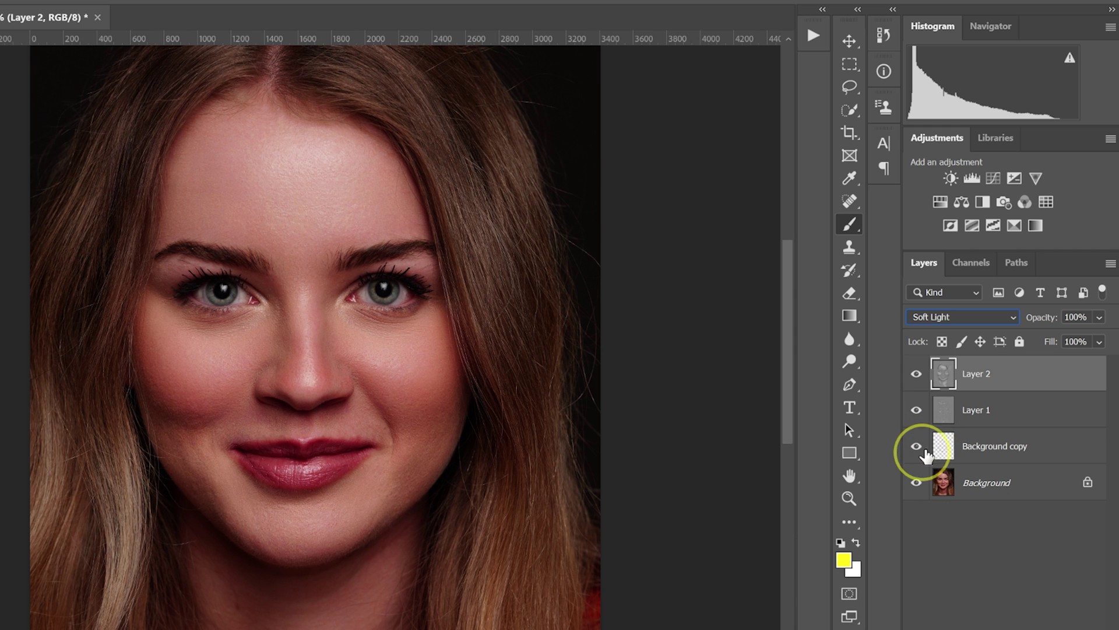
left_click(917, 373)
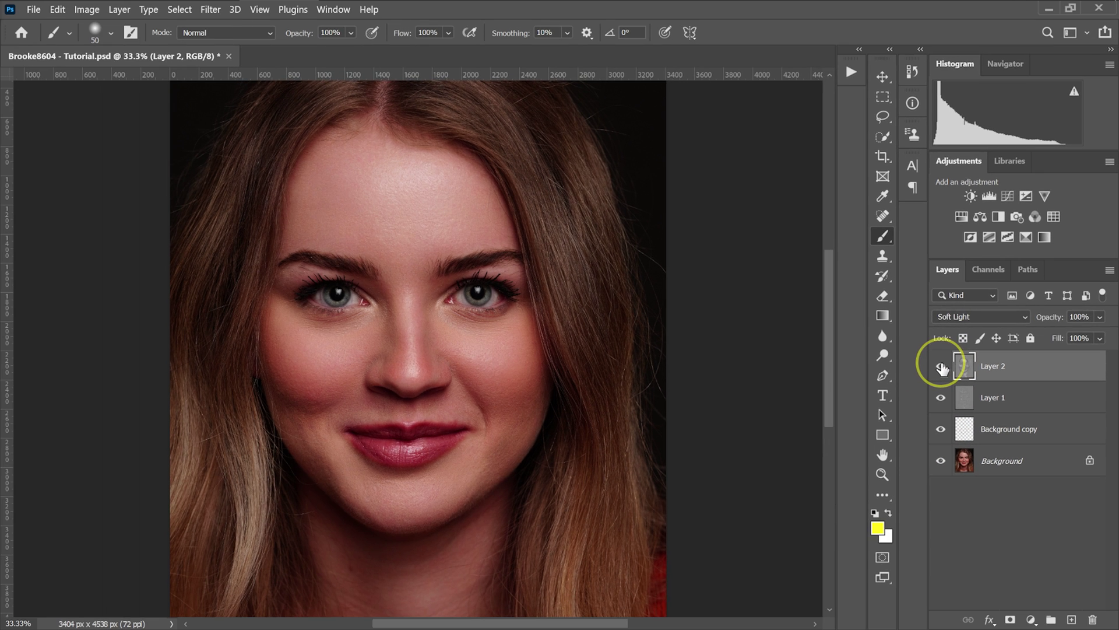
left_click(917, 374)
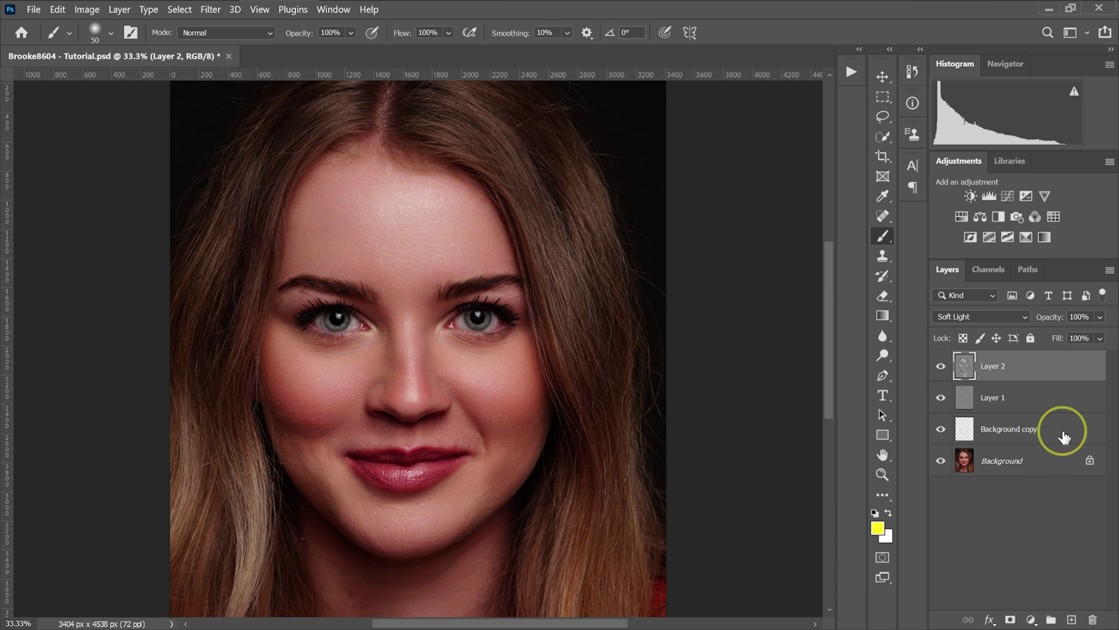
Group Layer 2, Layer 1 and Background copy, and toggle the group's visibility to compare before and after.
left_click(1014, 434, "shift")
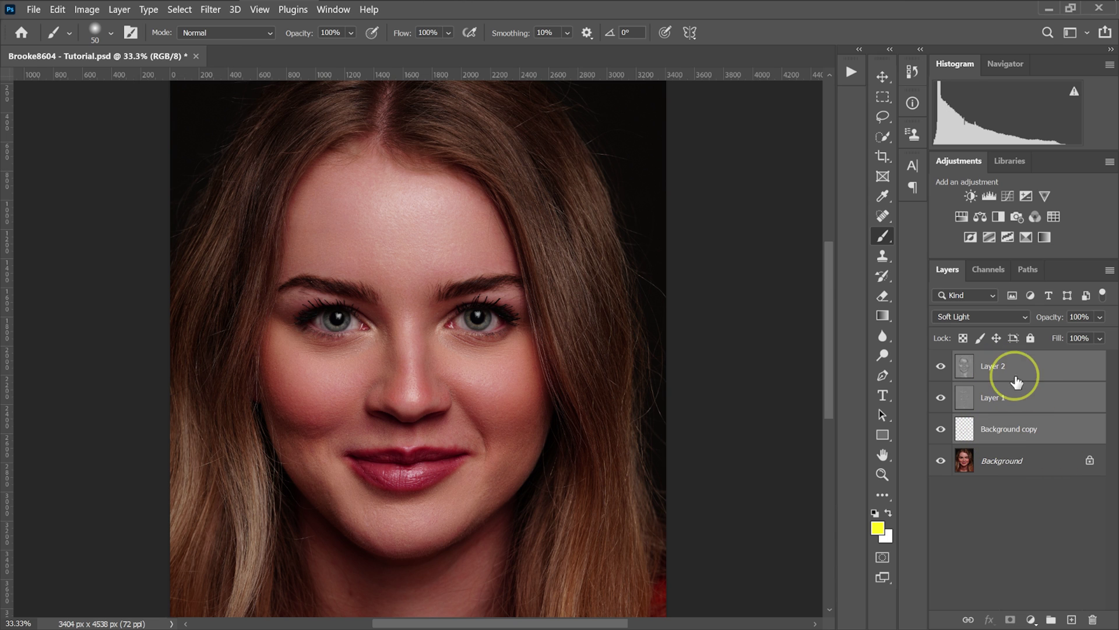
mouse_move(1015, 369)
left_mouse_down()
mouse_move(1032, 554)
mouse_move(1053, 621)
left_mouse_up()
left_click(941, 356)
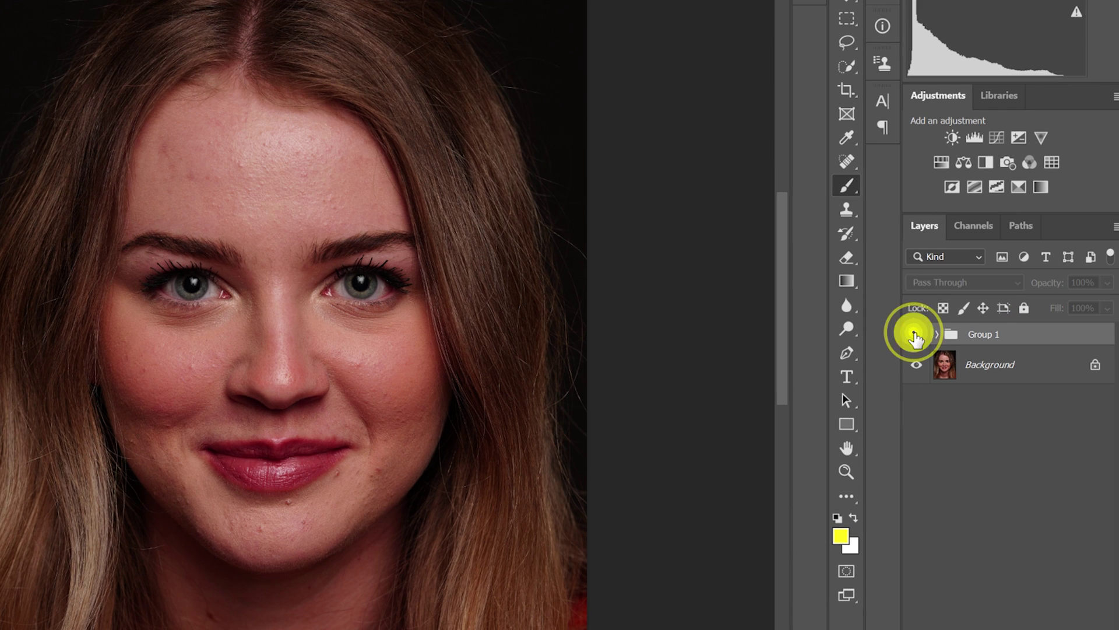
left_click(917, 336)
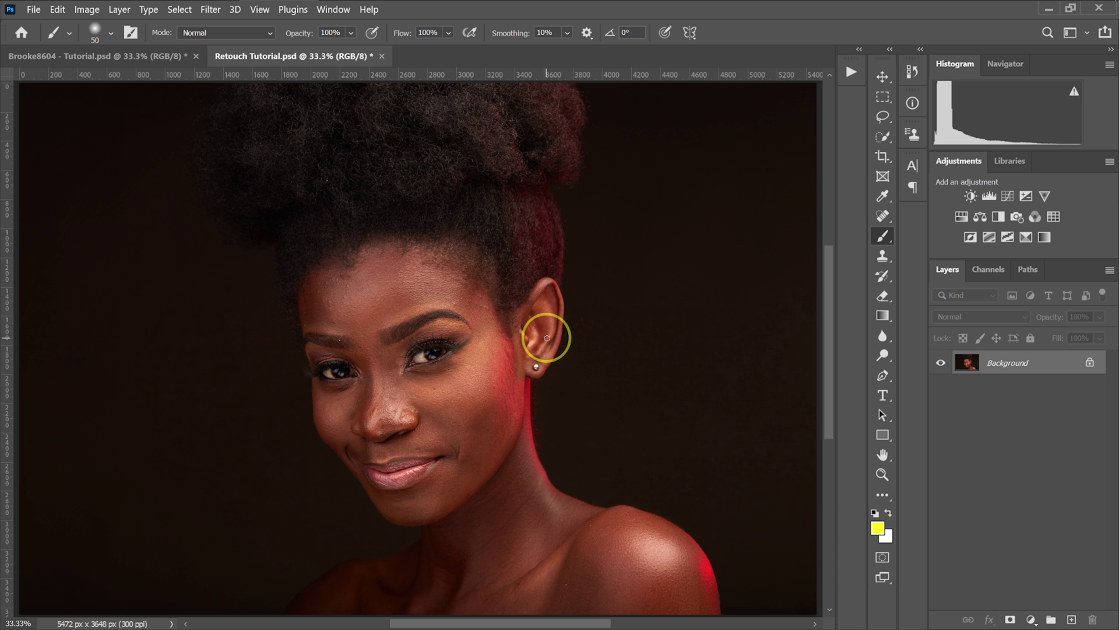
scroll(547, 338, "down", 1)
left_click(999, 413)
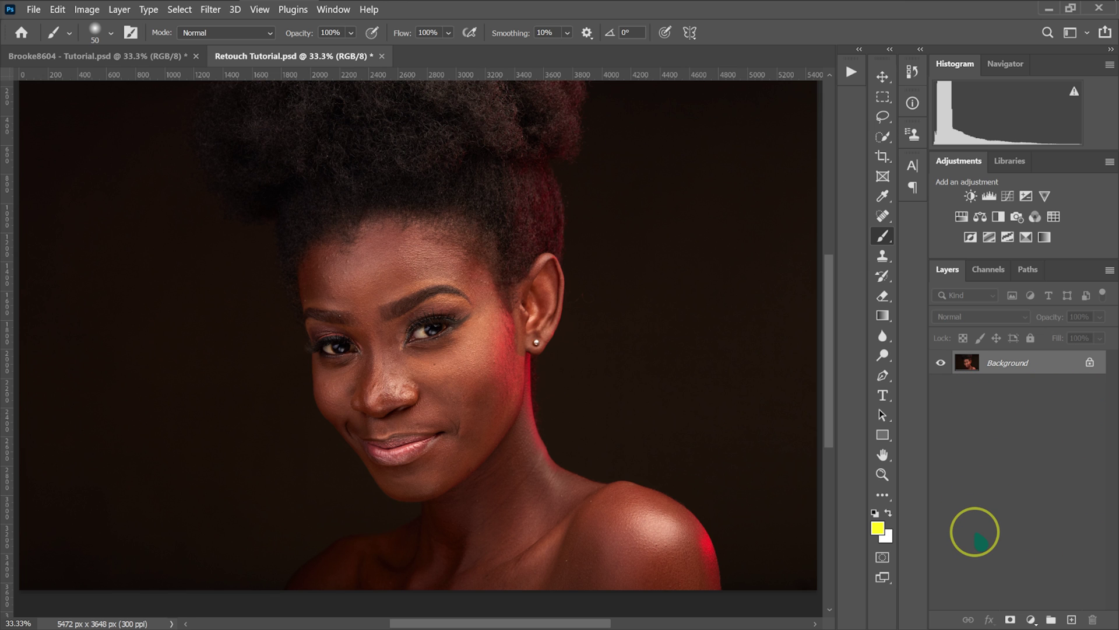
left_click(210, 9)
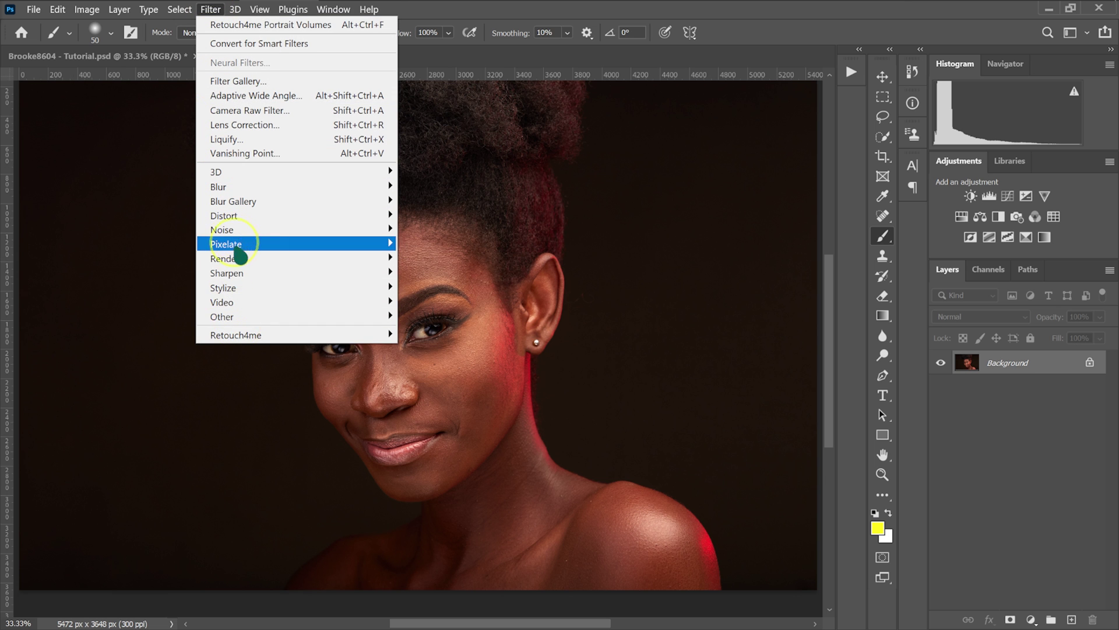
mouse_move(238, 334)
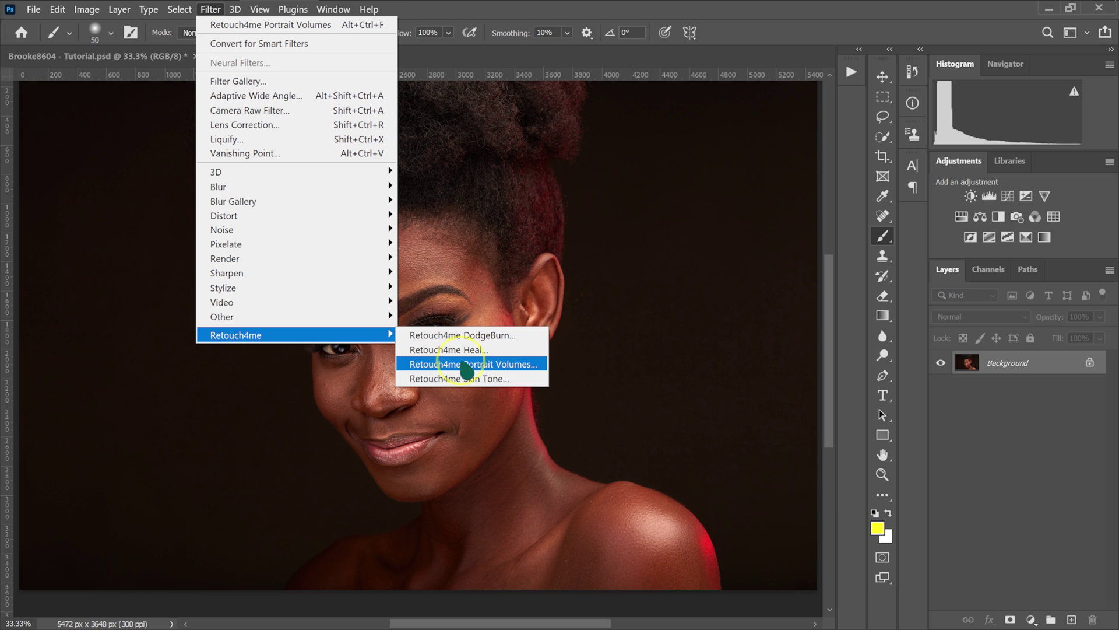
left_click(466, 364)
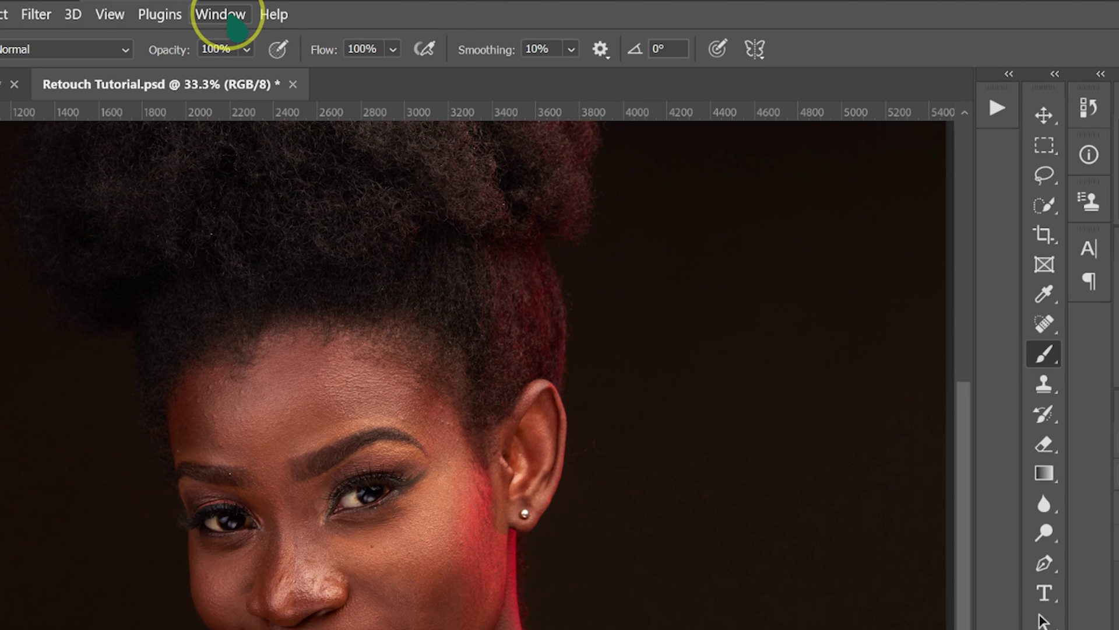
Display the recorded actions list and load the EK`One Click - Retouch.atn action file.
left_click(233, 18)
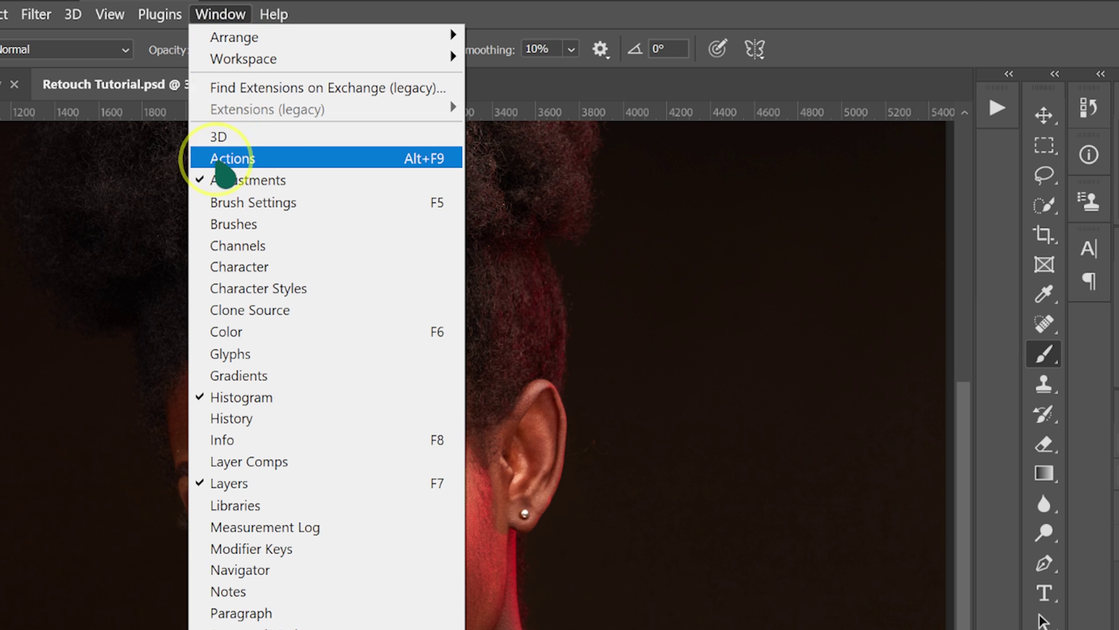
left_click(279, 158)
left_click(955, 95)
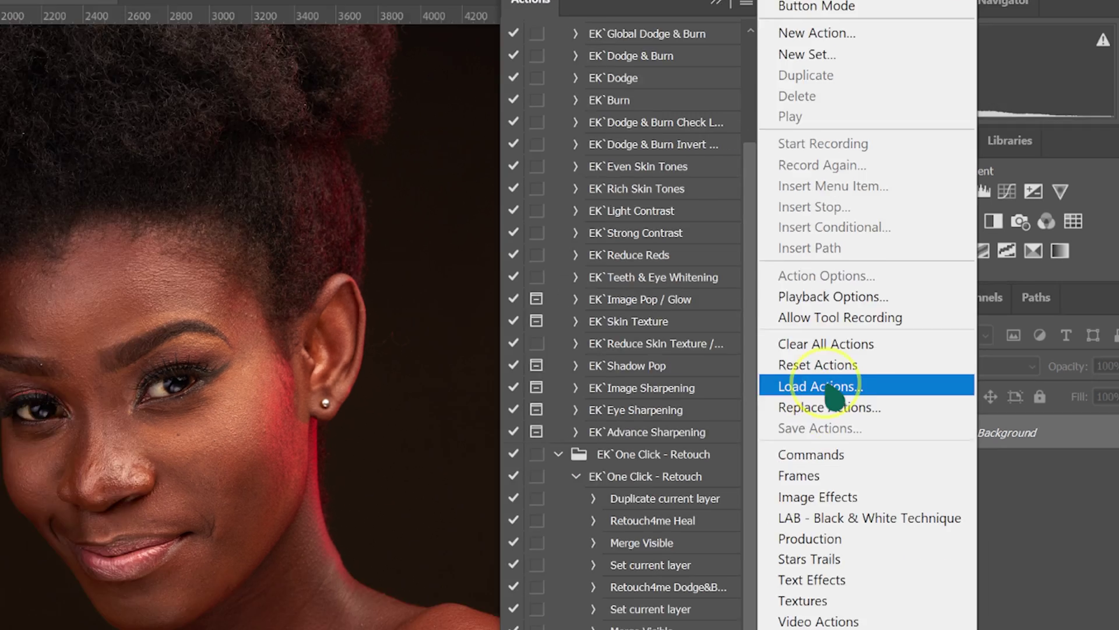
left_click(805, 420)
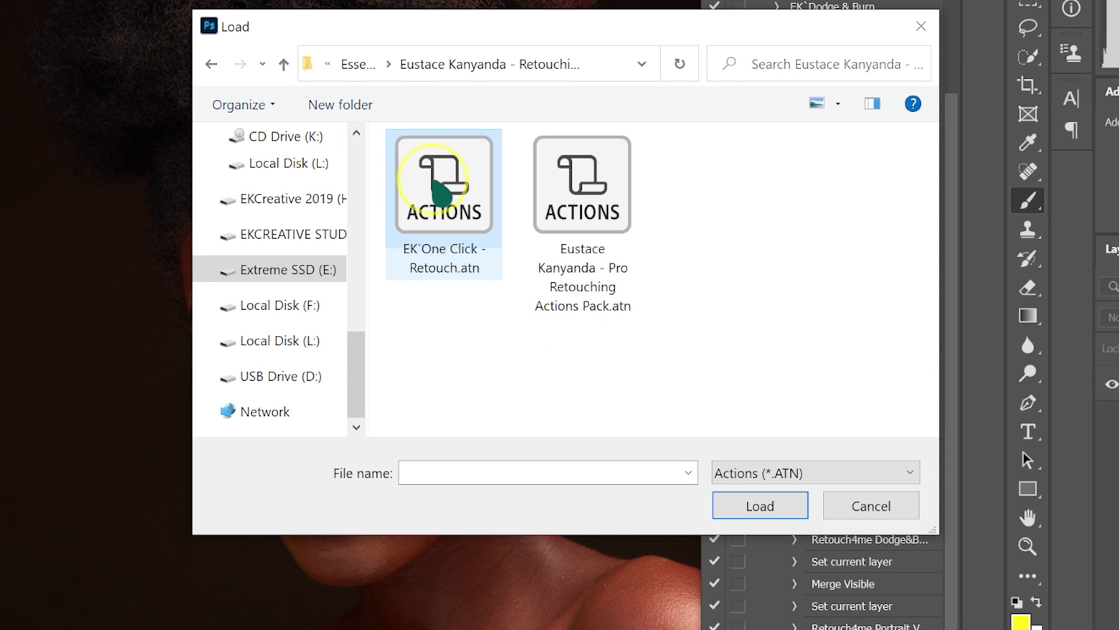
left_click(456, 249)
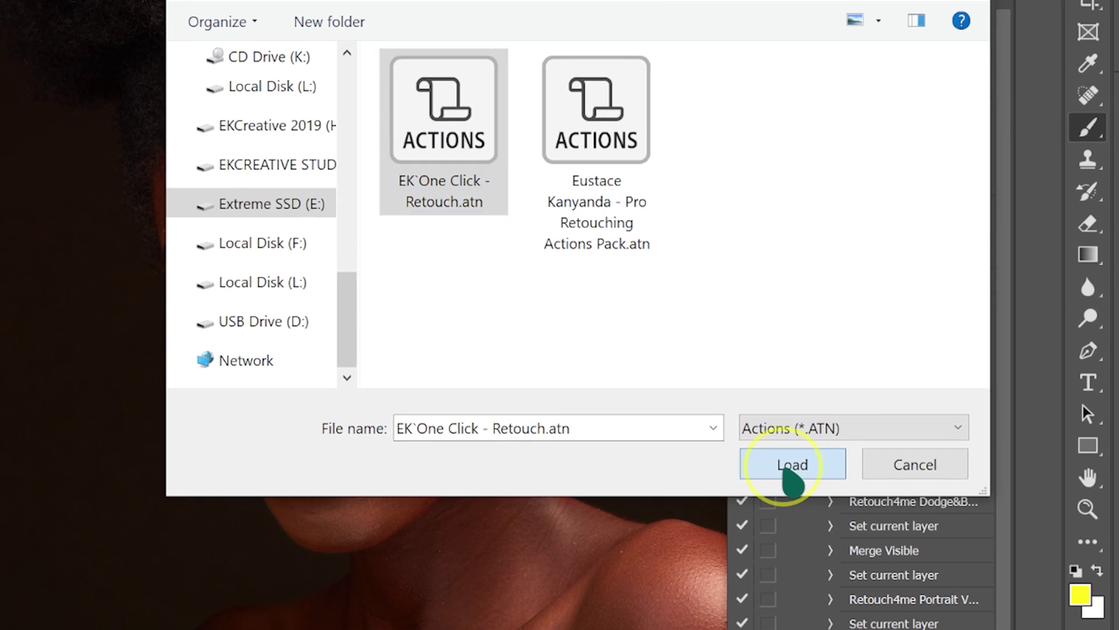
left_click(759, 506)
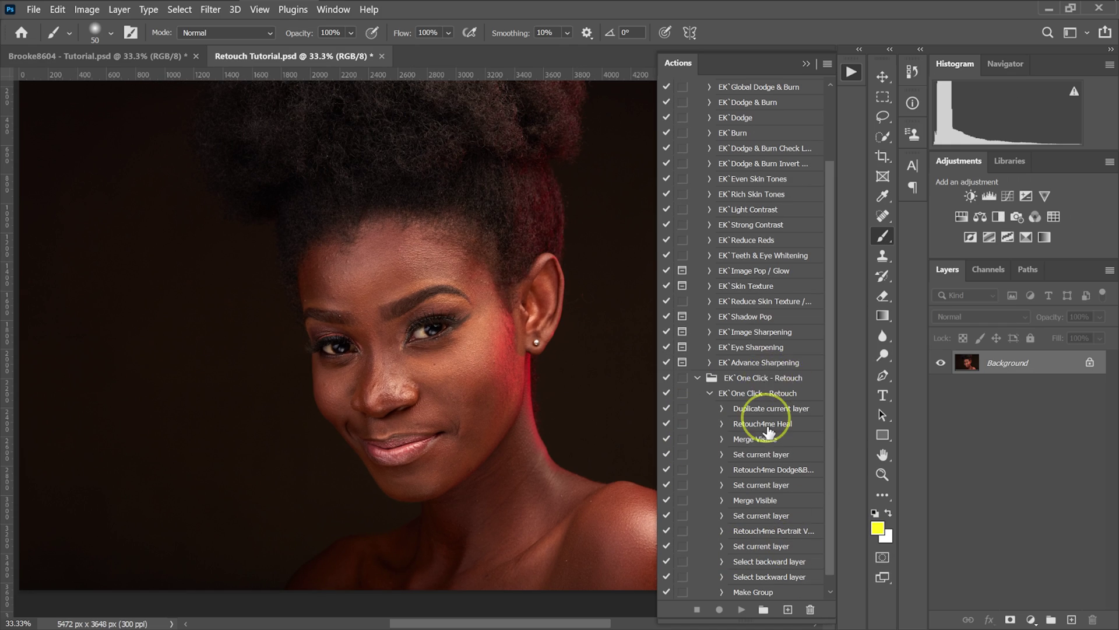
scroll(832, 528, "down", 1)
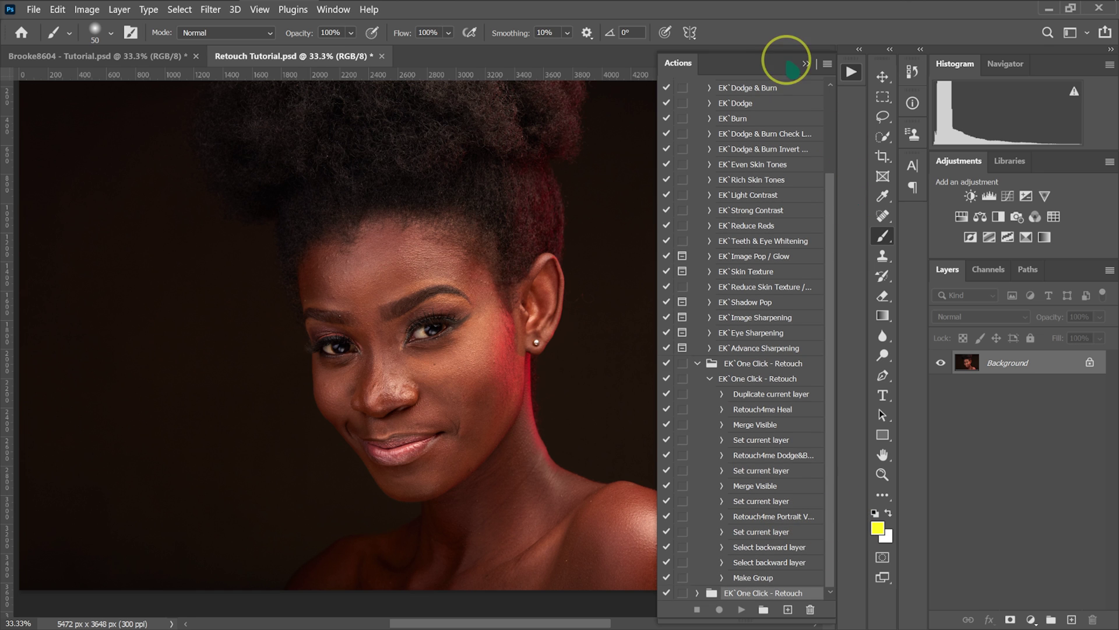
Switch the actions list to Button Mode and run the EK`One Click - Retouch action on the portrait.
left_click(828, 64)
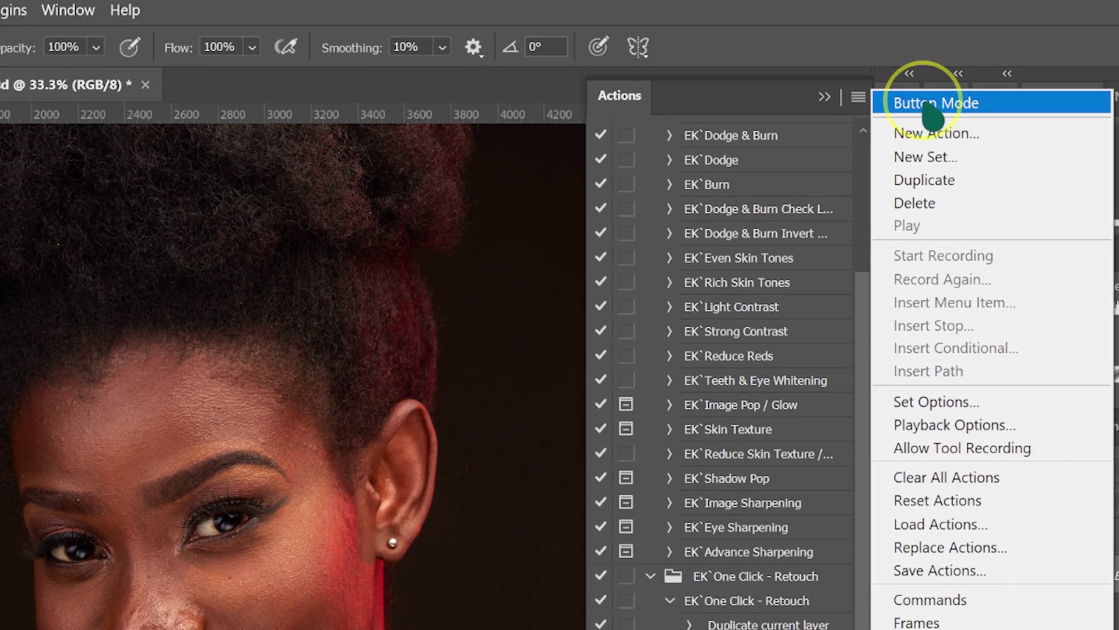
left_click(928, 103)
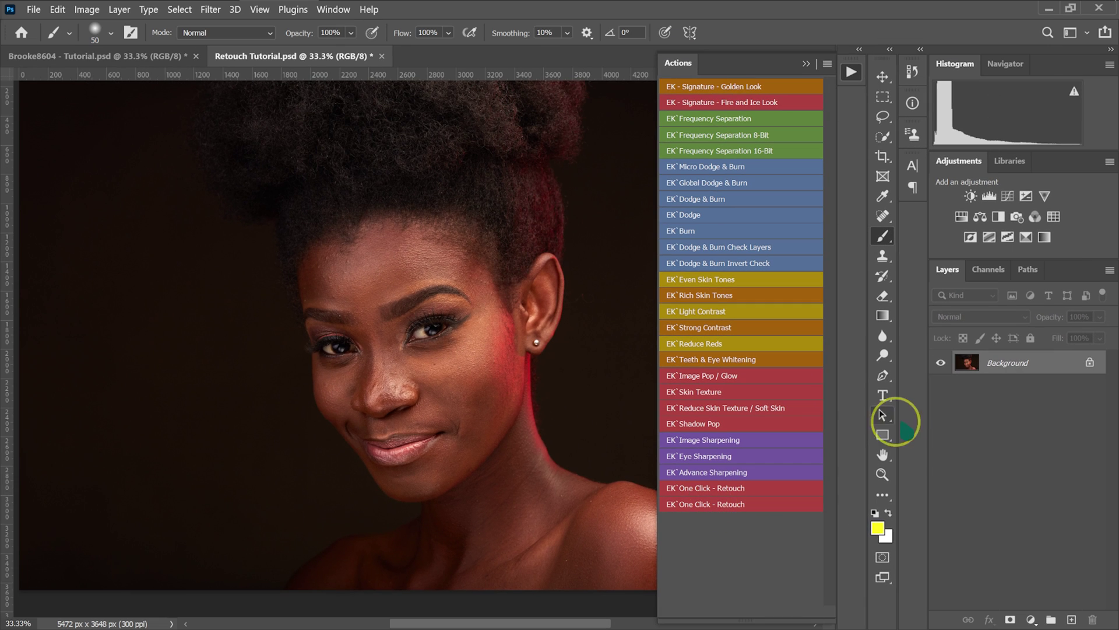
left_click(687, 492)
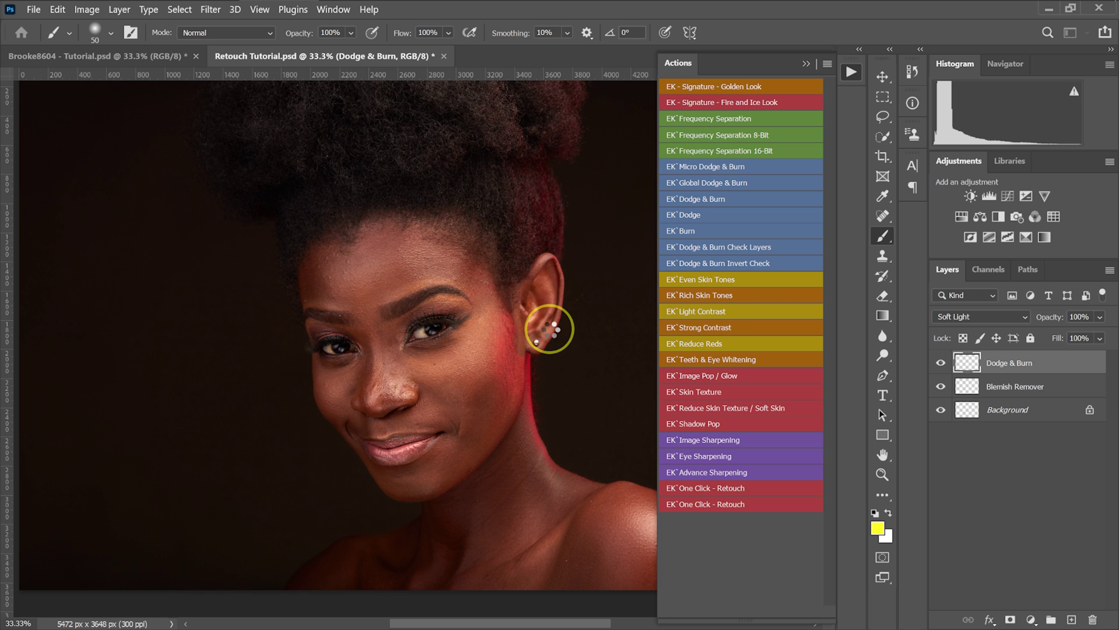
Collapse the actions list and toggle the EK`One Click - Retouch group's visibility to compare the portrait before and after.
left_click(806, 63)
key("ctrl+plus")
key("ctrl+minus")
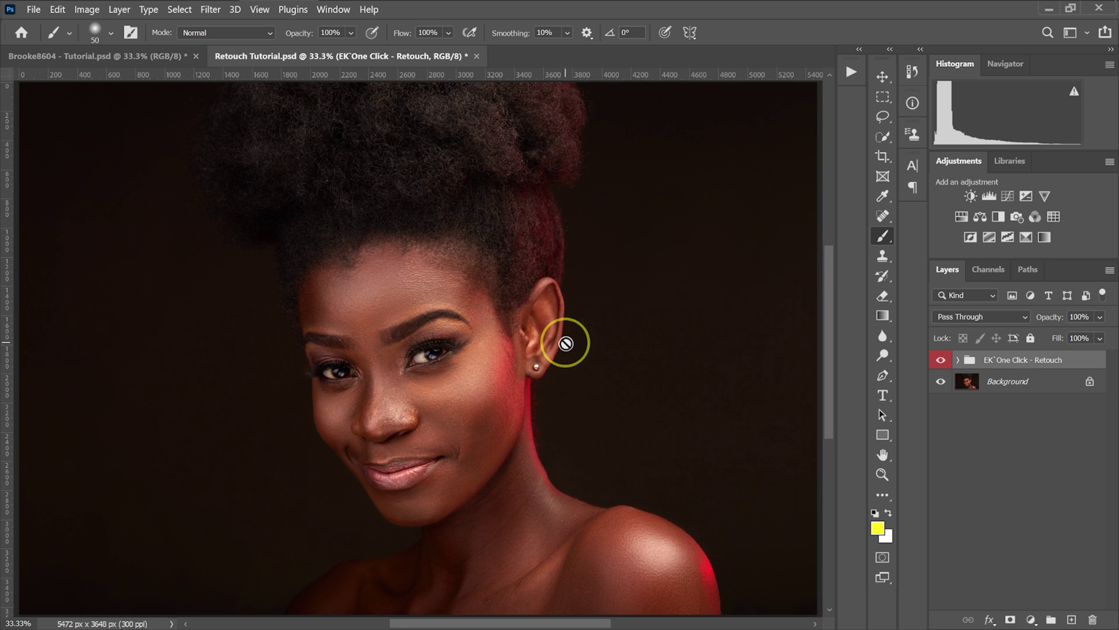
left_click(942, 361)
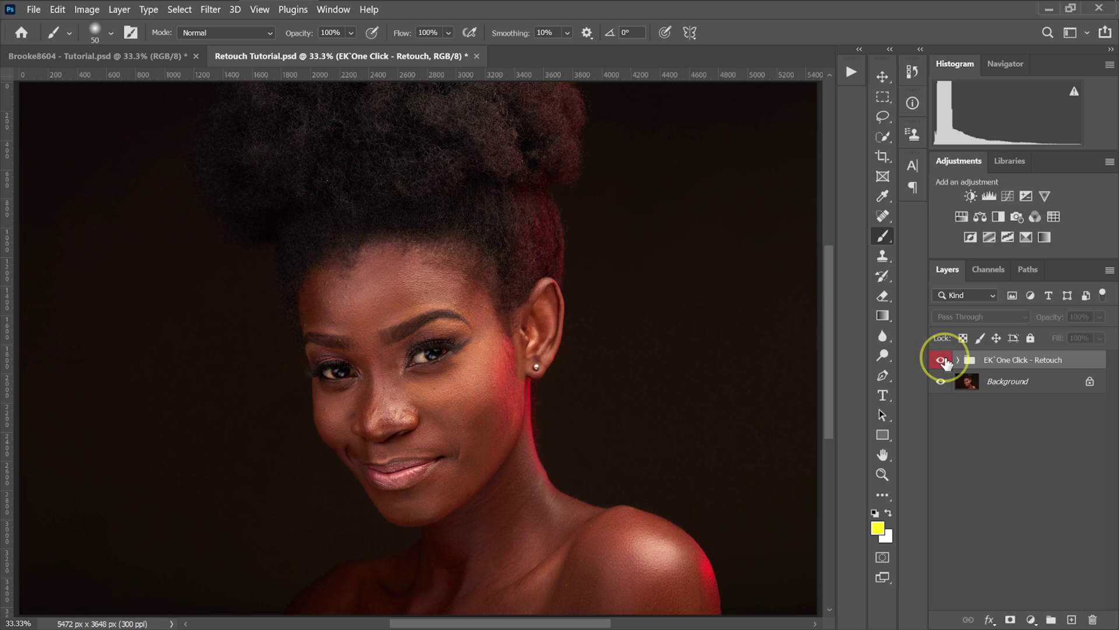
left_click(942, 360)
left_click(942, 360)
left_click(942, 360)
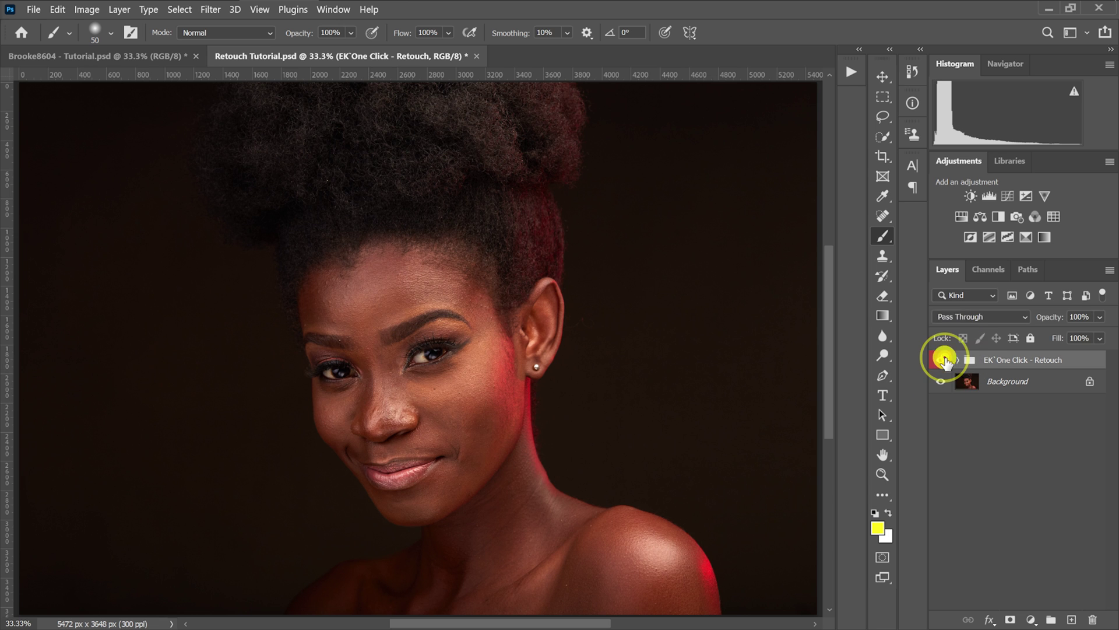
Switch to the other open portrait document, fit it on screen and run the EK`One Click - Retouch action.
left_click(138, 55)
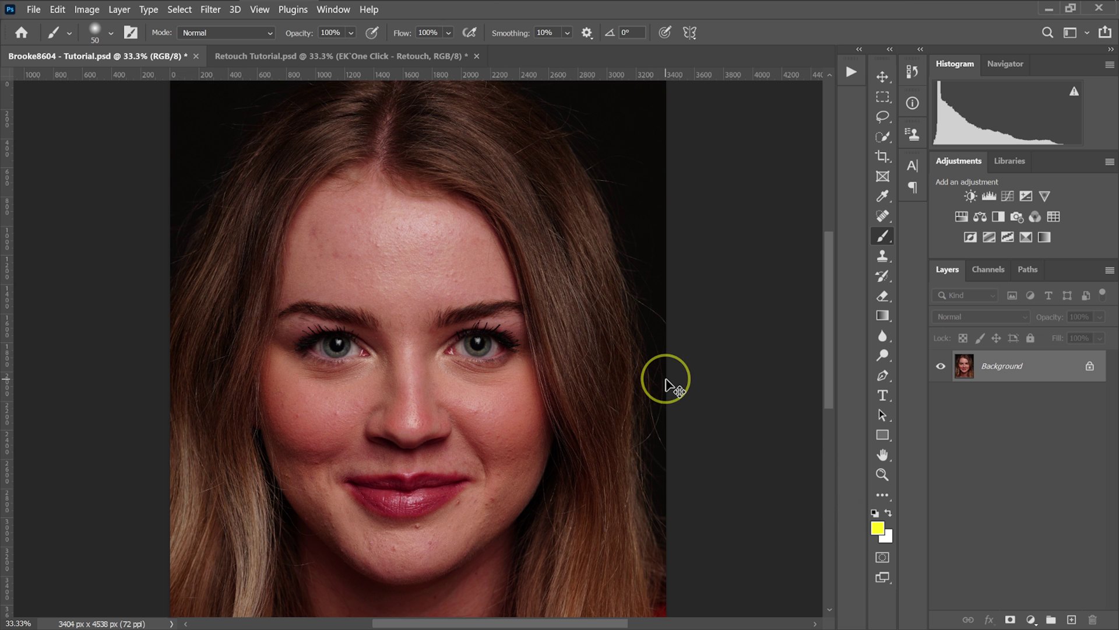
key("ctrl+0")
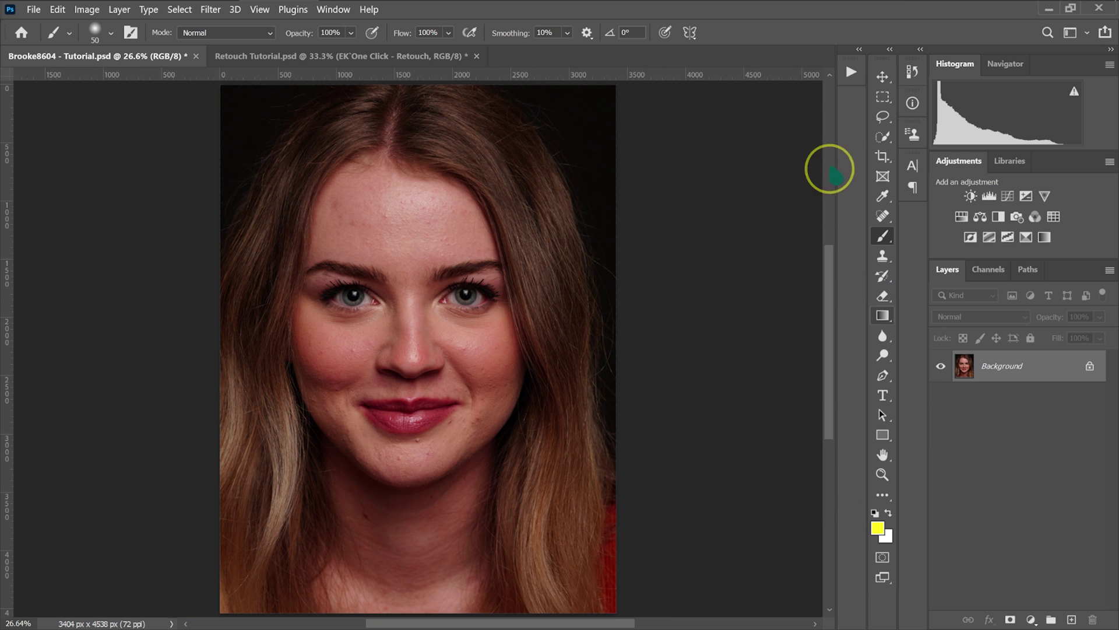
left_click(851, 72)
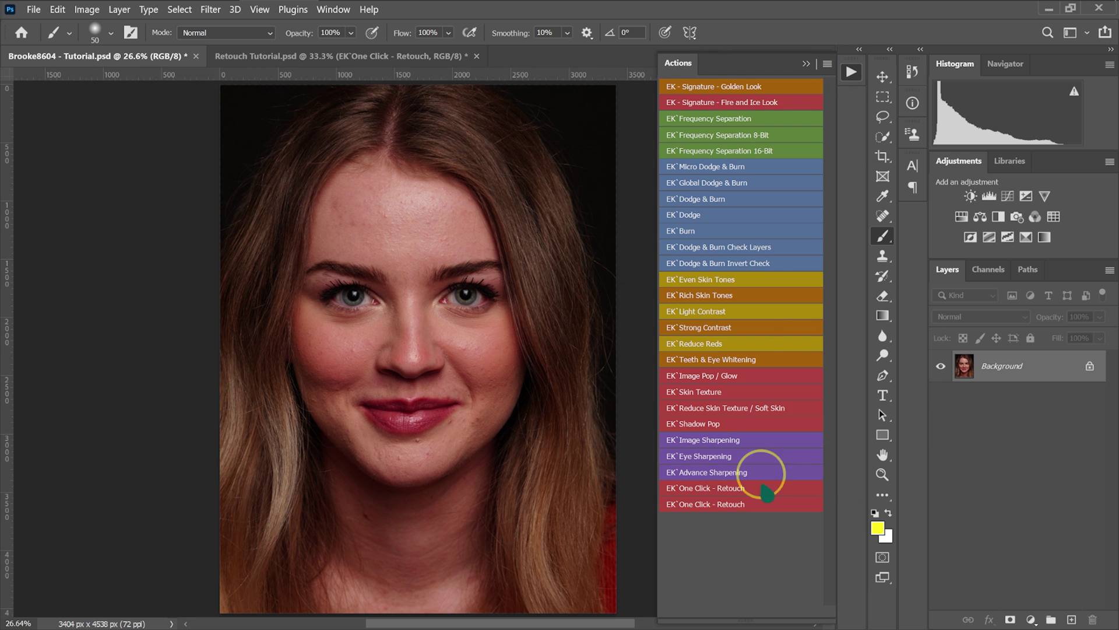
left_click(698, 488)
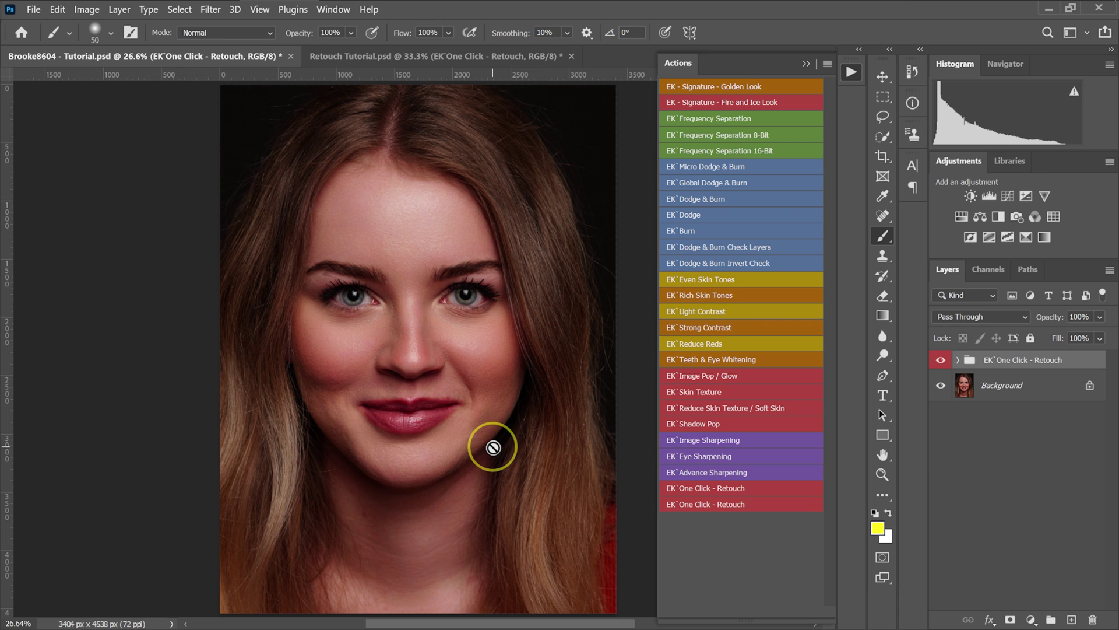
Hide and show the EK`One Click - Retouch group on the second portrait to compare before and after.
left_click(942, 361)
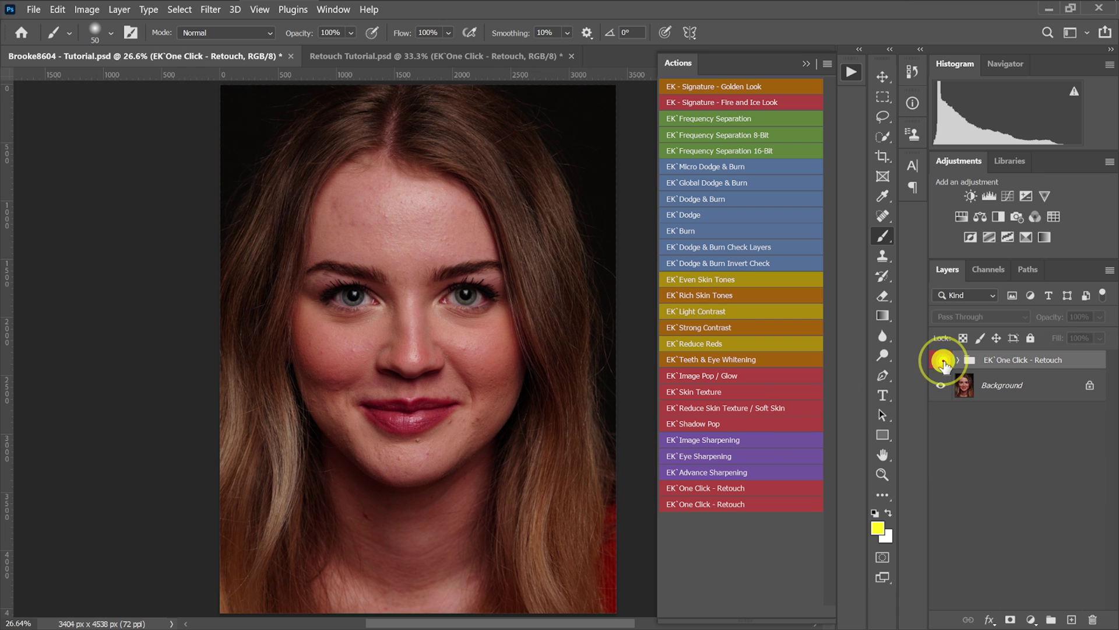
left_click(942, 360)
left_click(942, 361)
left_click(942, 360)
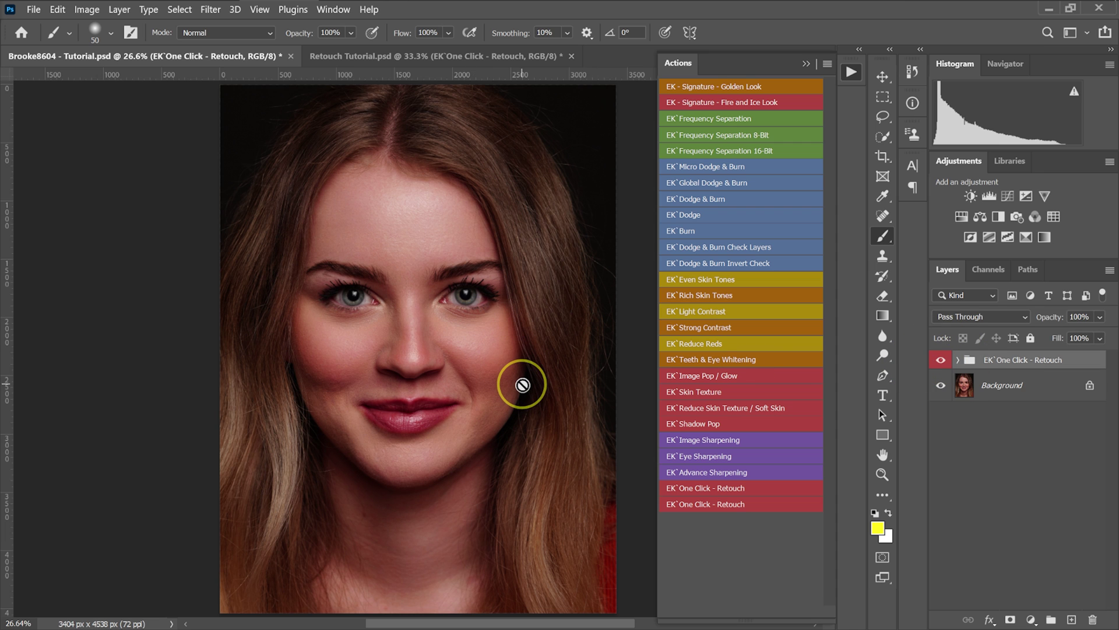
Run the EK`Teeth & Eye Whitening action and paint its mask white over both eyes with a 100 px brush.
scroll(513, 282, "up", 2)
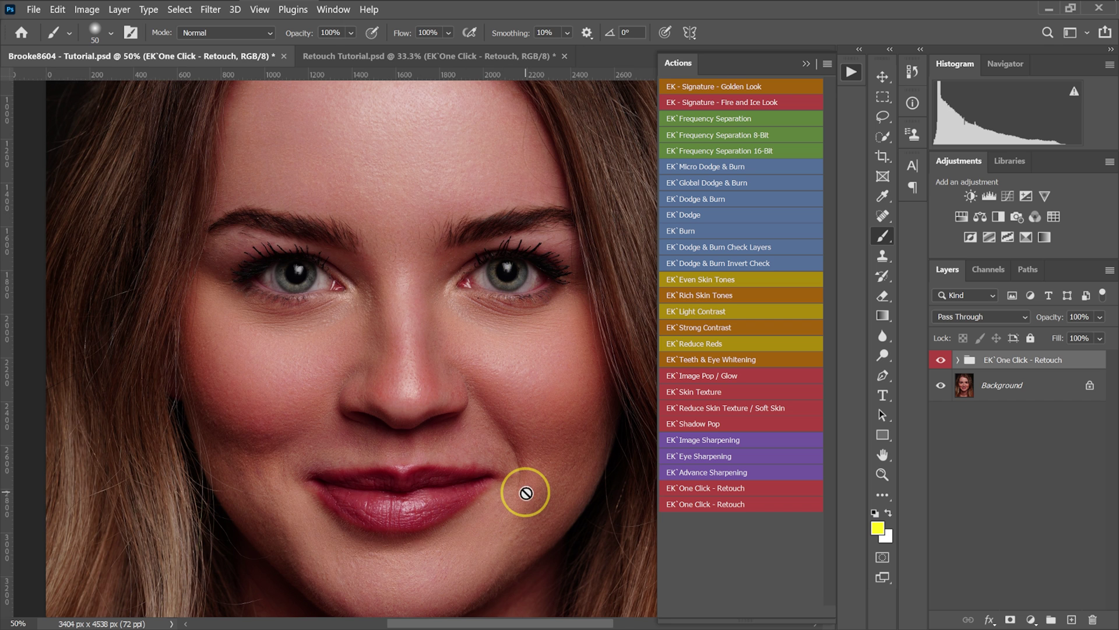
scroll(524, 492, "down", 1)
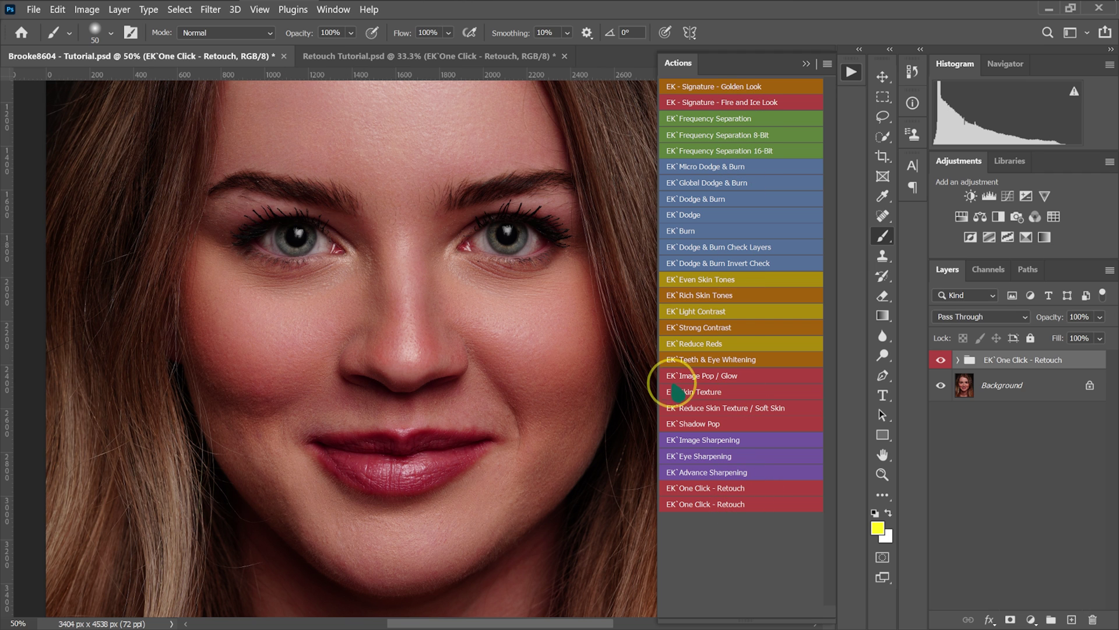
left_click(716, 359)
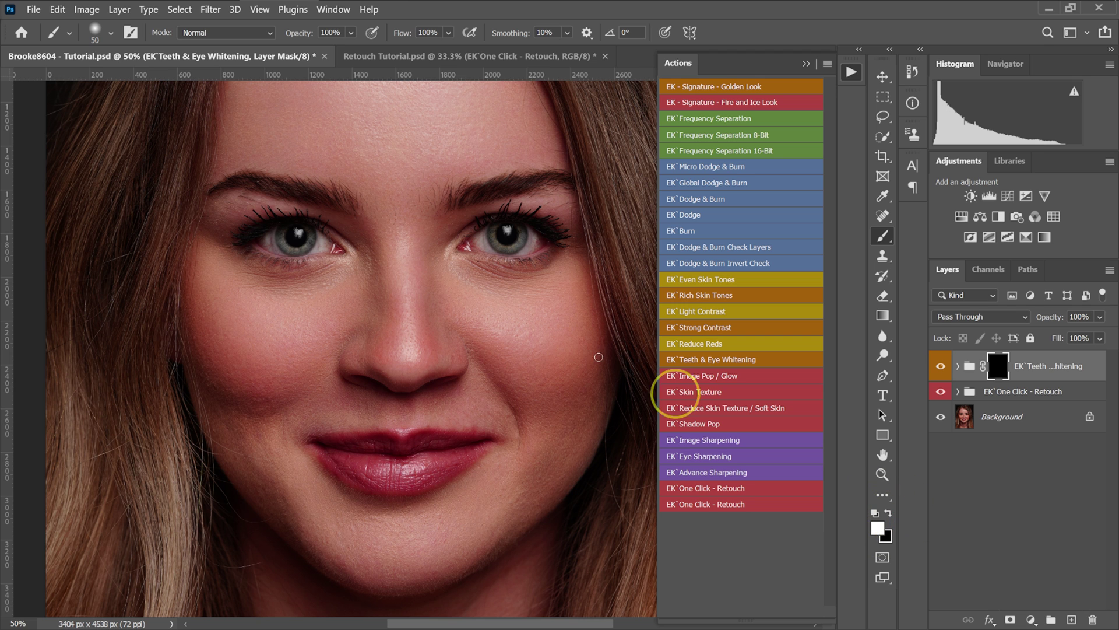
key("]")
mouse_move(488, 263)
left_mouse_down()
mouse_move(478, 242)
mouse_move(491, 235)
mouse_move(480, 247)
mouse_move(537, 245)
mouse_move(500, 225)
left_mouse_up()
left_click_drag(295, 237, 318, 238)
Set the Teeth & Eye Whitening group's opacity to 40% and compare the eyes with the group hidden and shown.
key("ctrl+minus")
left_click_drag(1100, 317, 1066, 335)
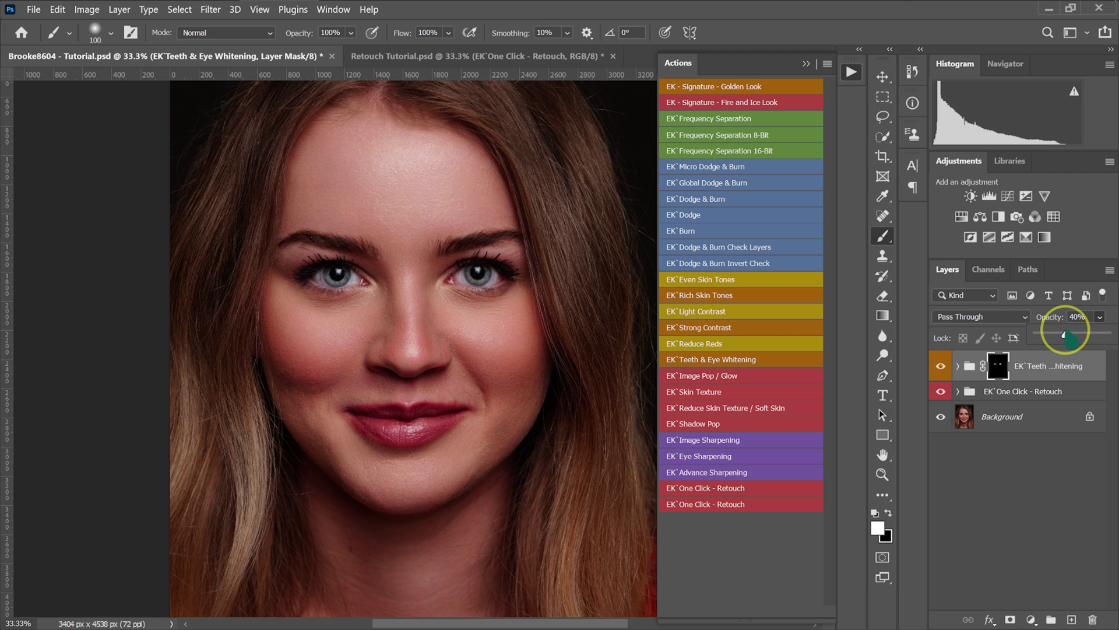
left_click(941, 366)
left_click(942, 366)
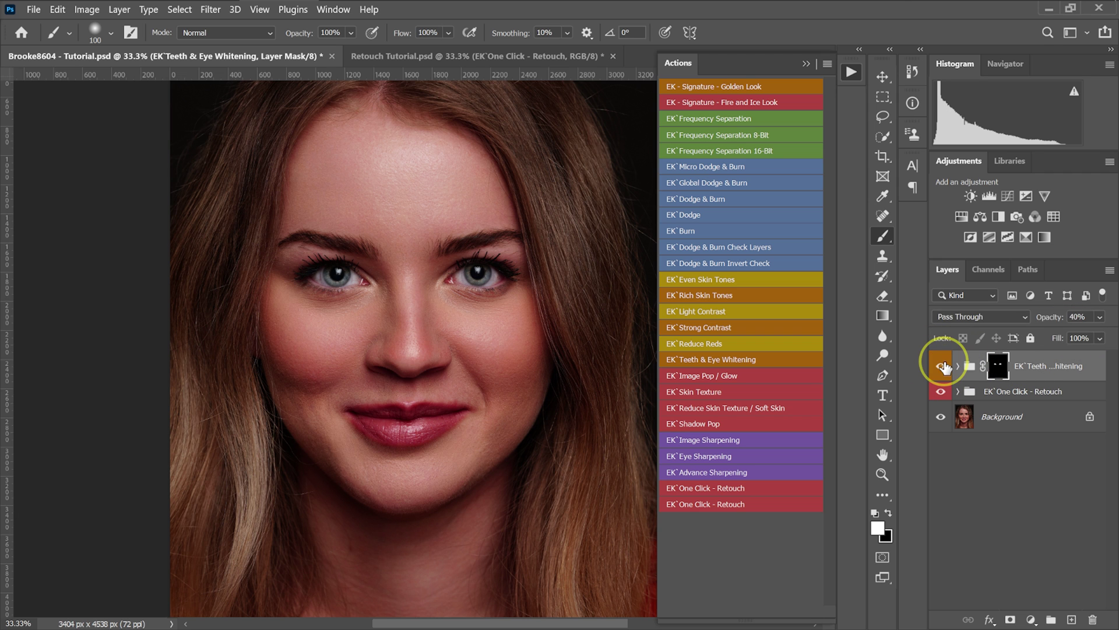
Run the EK`Reduce Reds action and set its layer's opacity to 35%.
scroll(345, 349, "up", 3)
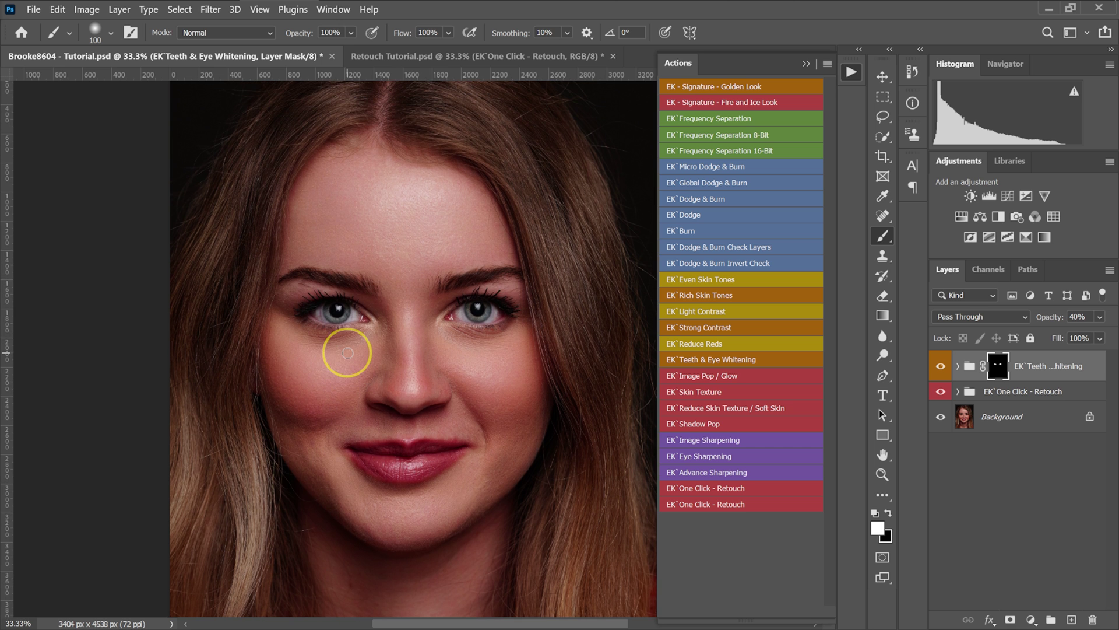
scroll(368, 379, "up", 1)
scroll(390, 335, "down", 1)
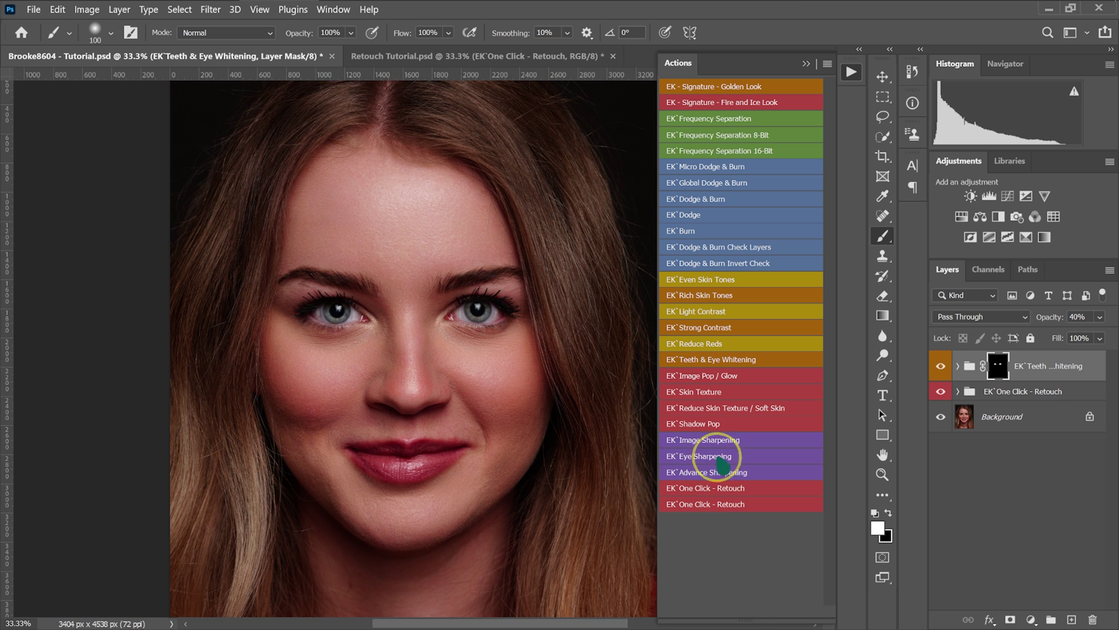
left_click(719, 178)
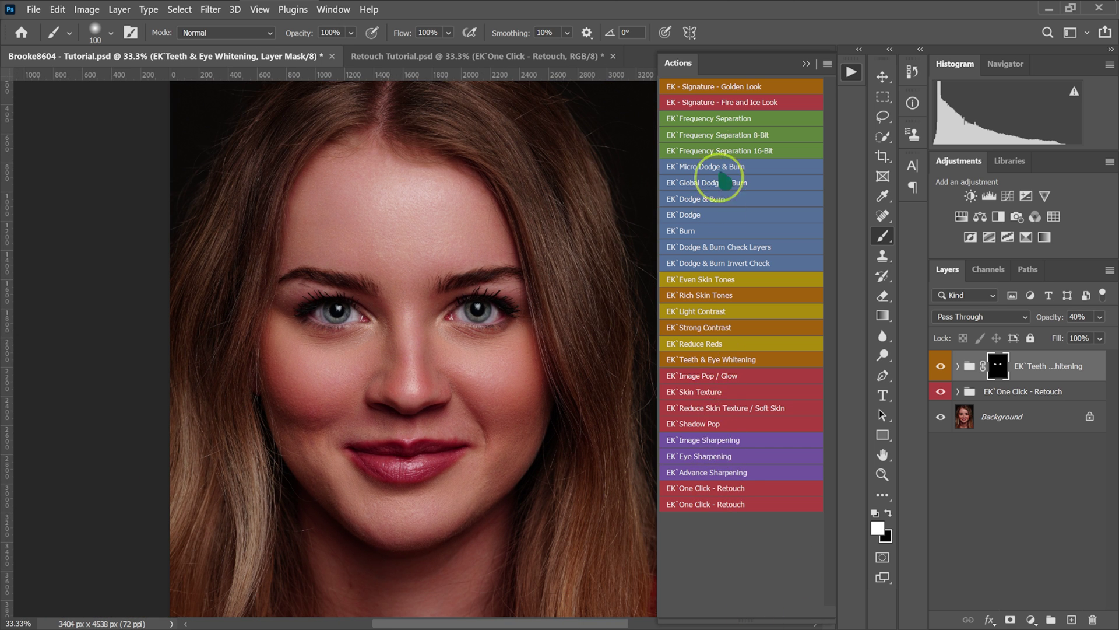
left_click(708, 348)
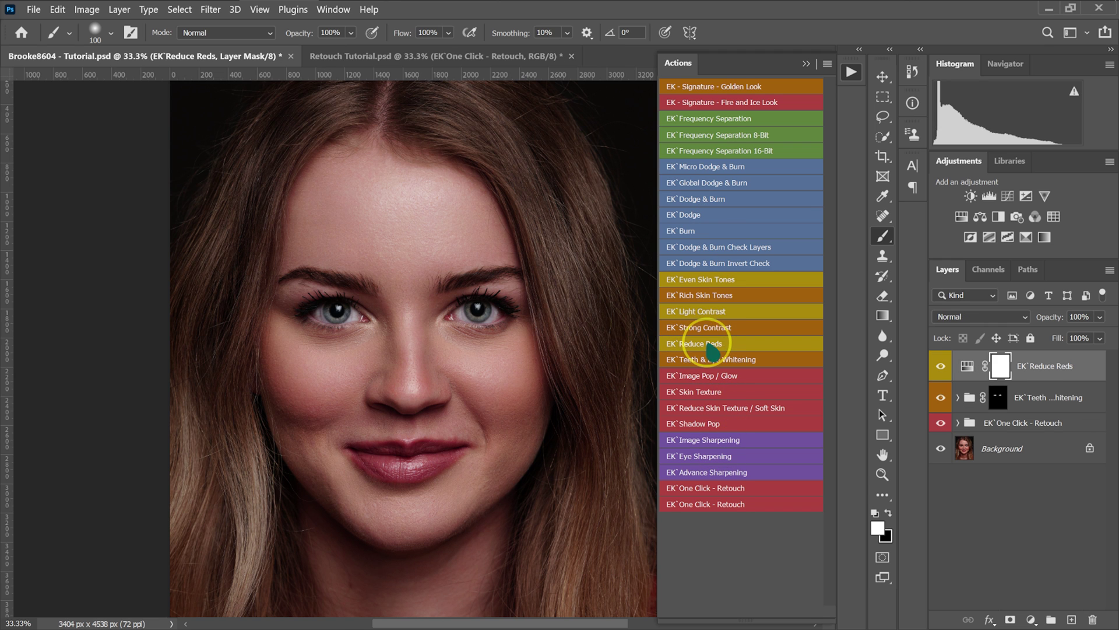
left_click_drag(1098, 316, 1062, 337)
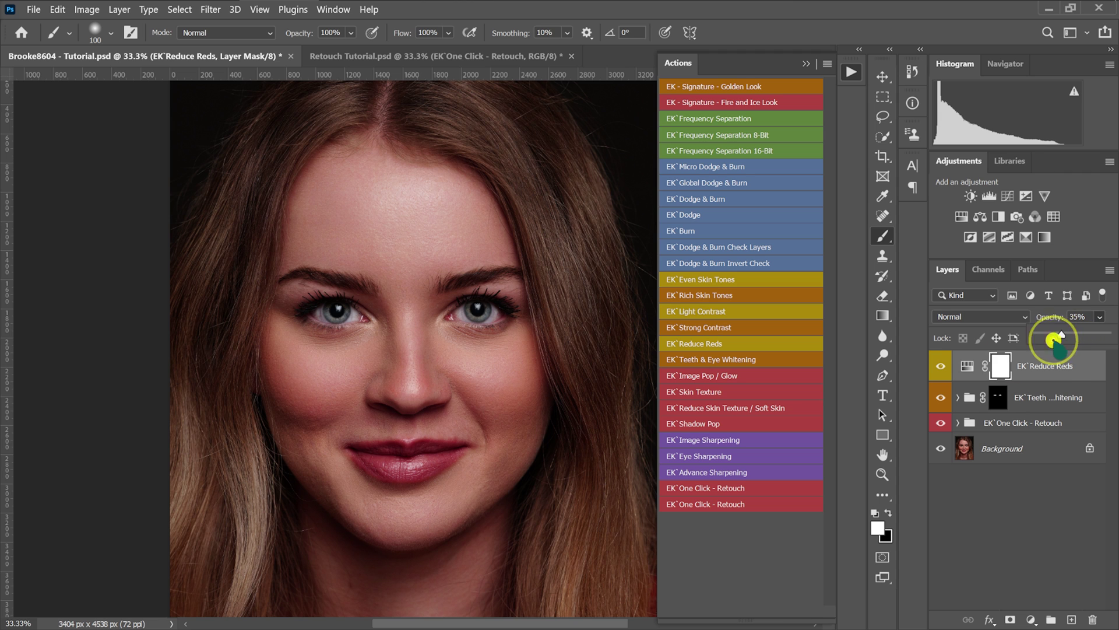
Toggle the EK`Reduce Reds layer's visibility to compare the skin tones with and without it.
left_click(940, 366)
left_click(939, 367)
left_click(940, 367)
left_click(940, 367)
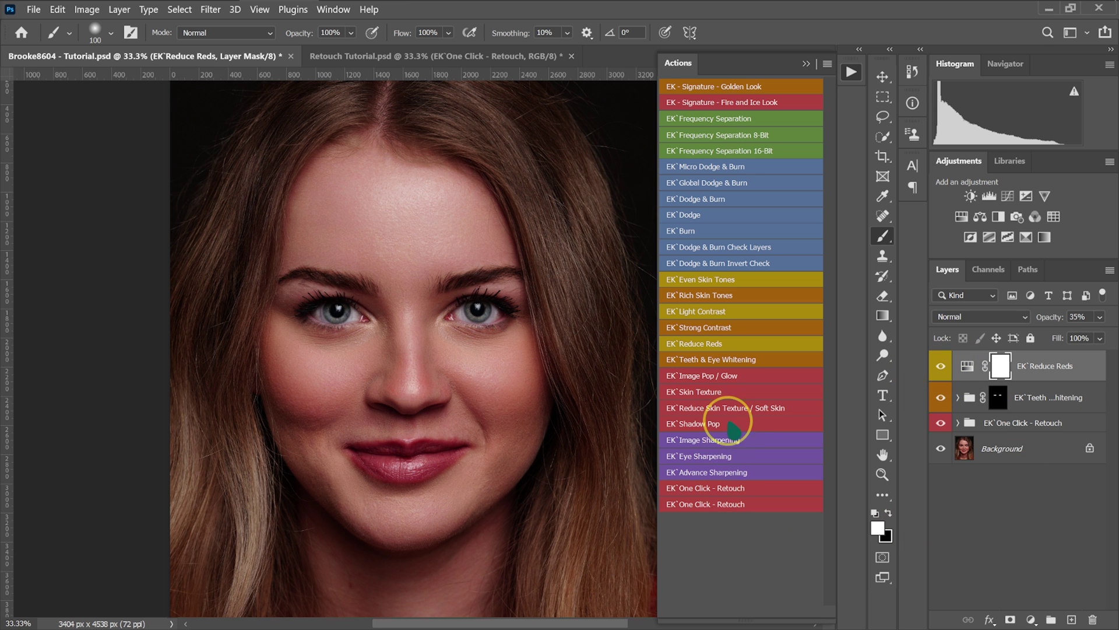
Run the EK - Signature - Golden Look action and set its group's opacity to 39%.
left_click(756, 217)
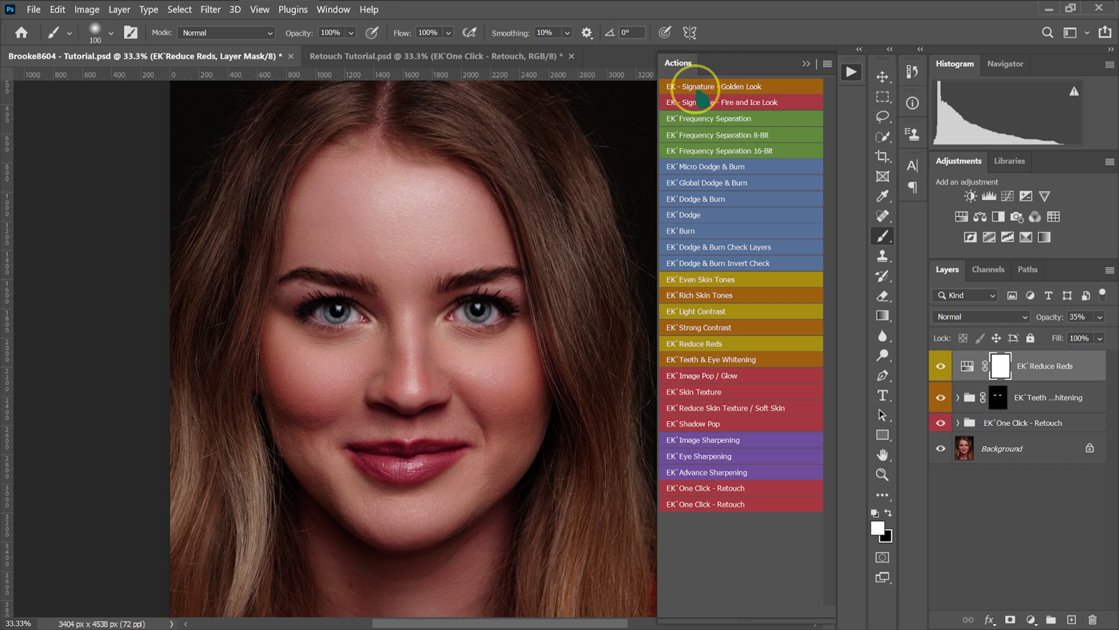
left_click(738, 87)
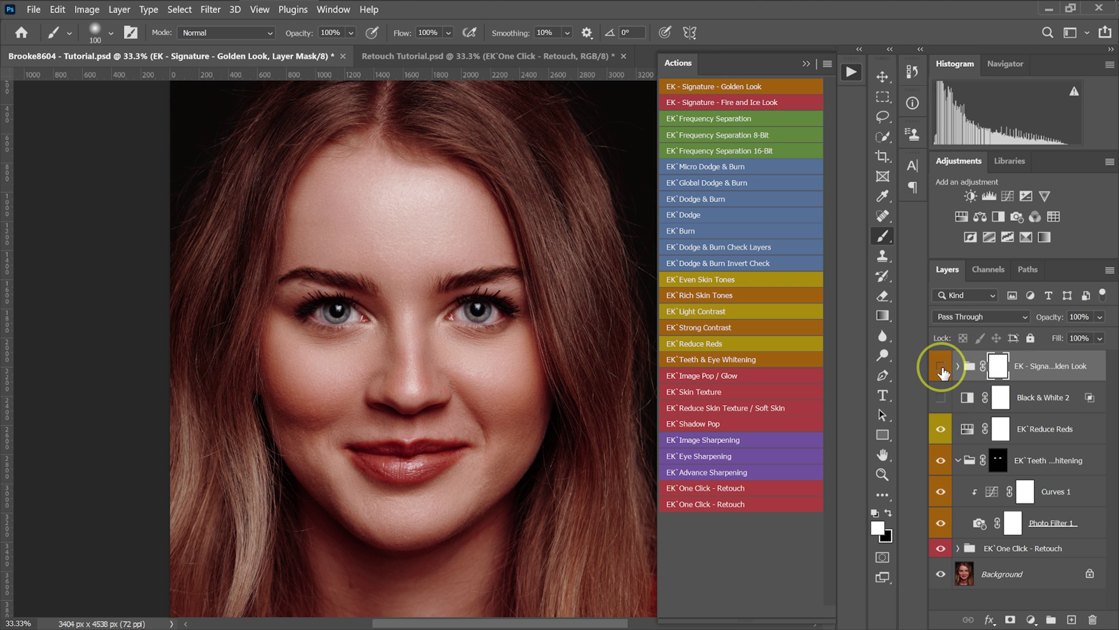
left_click(941, 365)
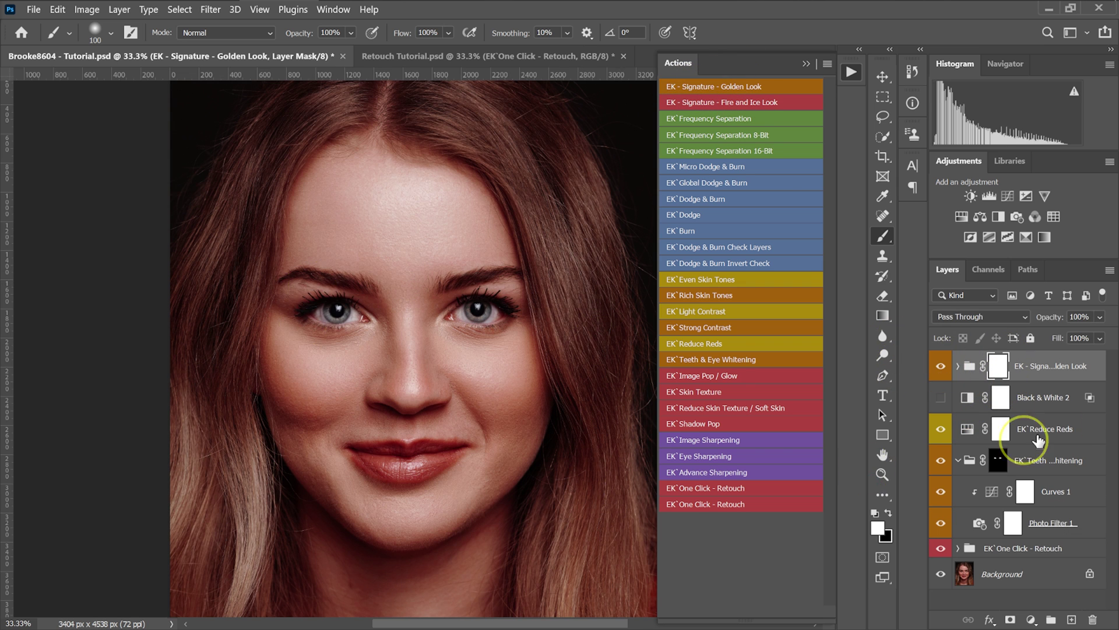
left_click(1100, 317)
left_click_drag(1107, 334, 1065, 334)
Toggle the Golden Look group's visibility to compare the colour grading with and without it.
left_click(941, 365)
left_click(941, 366)
left_click(941, 366)
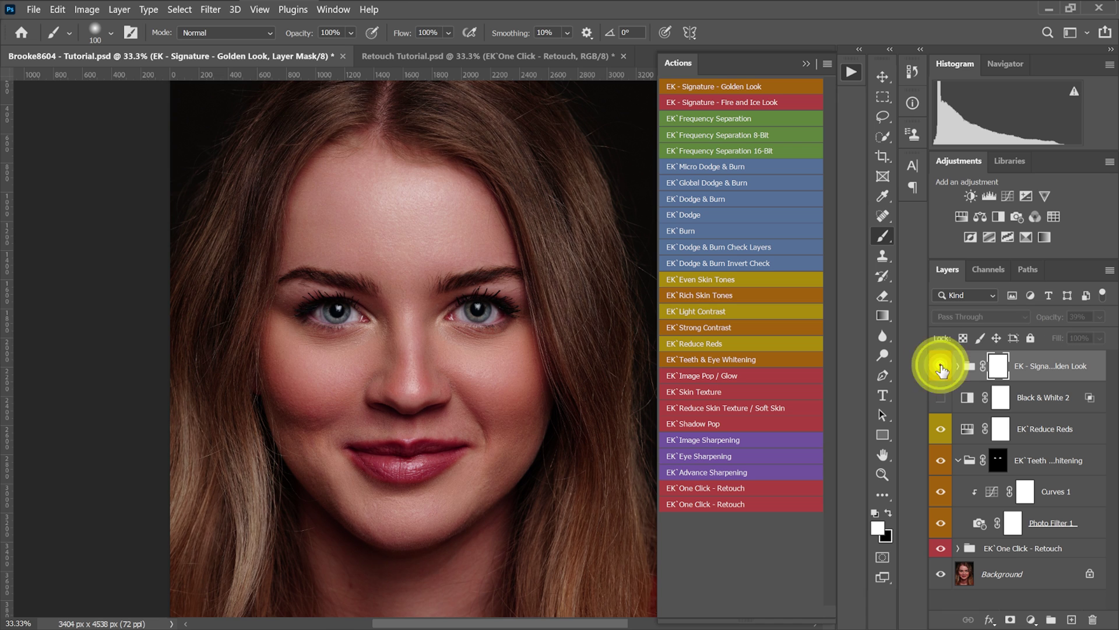